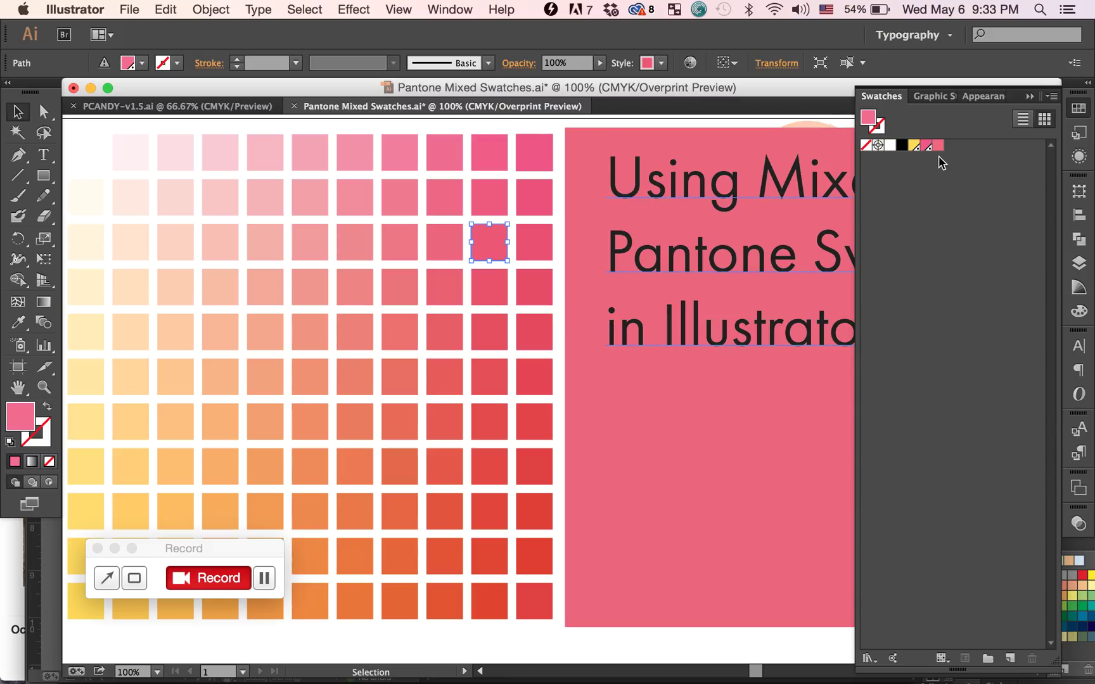
# Fill the selected grid square and the large pink rectangle with the pattern swatch made from a mixed color.
pyautogui.click(939, 147)
pyautogui.hscroll(10, 665, 381)
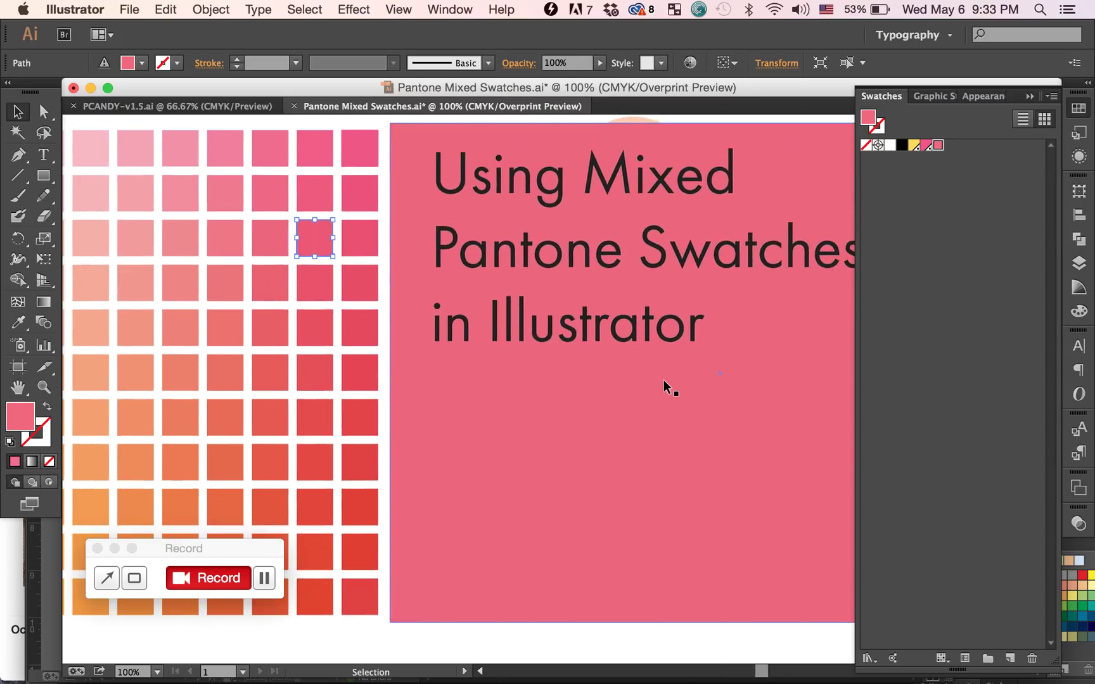
pyautogui.click(664, 379)
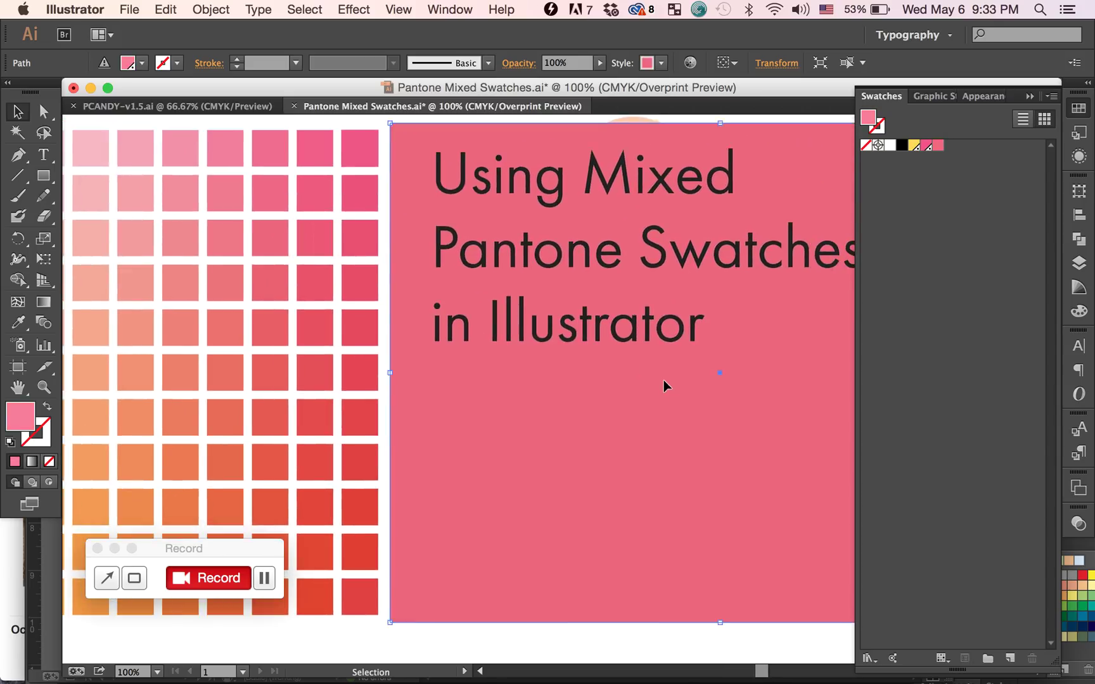
pyautogui.click(937, 146)
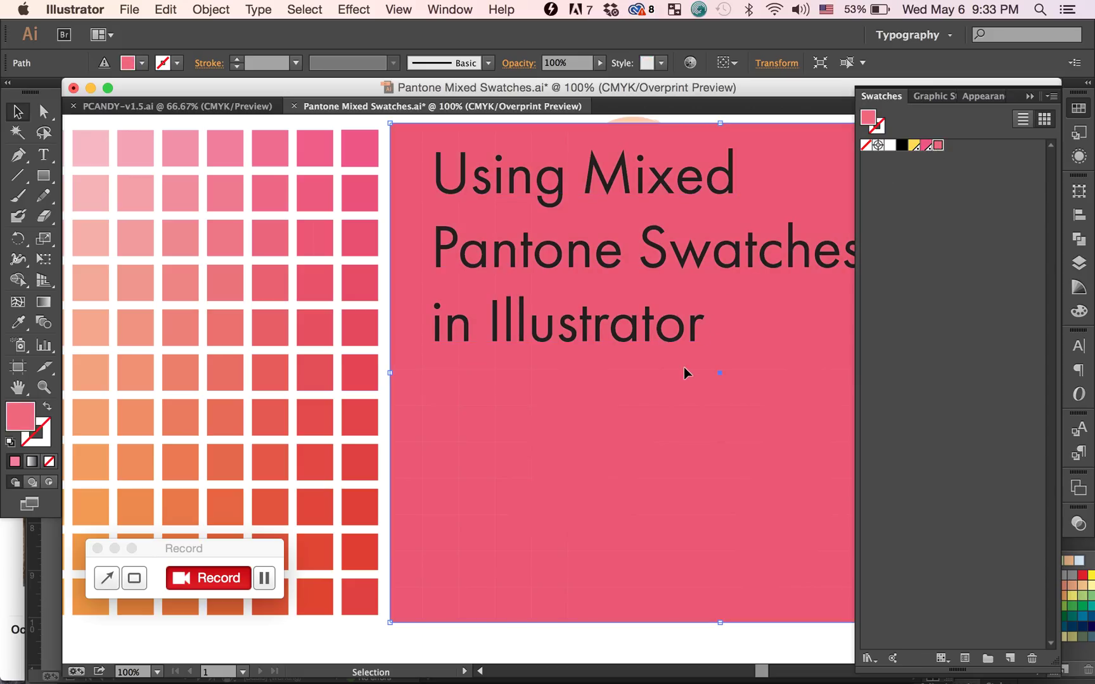
# Inspect the pattern fill on the large rectangle up close and view the pattern swatch's tile settings without changing them.
pyautogui.press('super+equal')
pyautogui.press('super+equal')
pyautogui.press('super+equal')
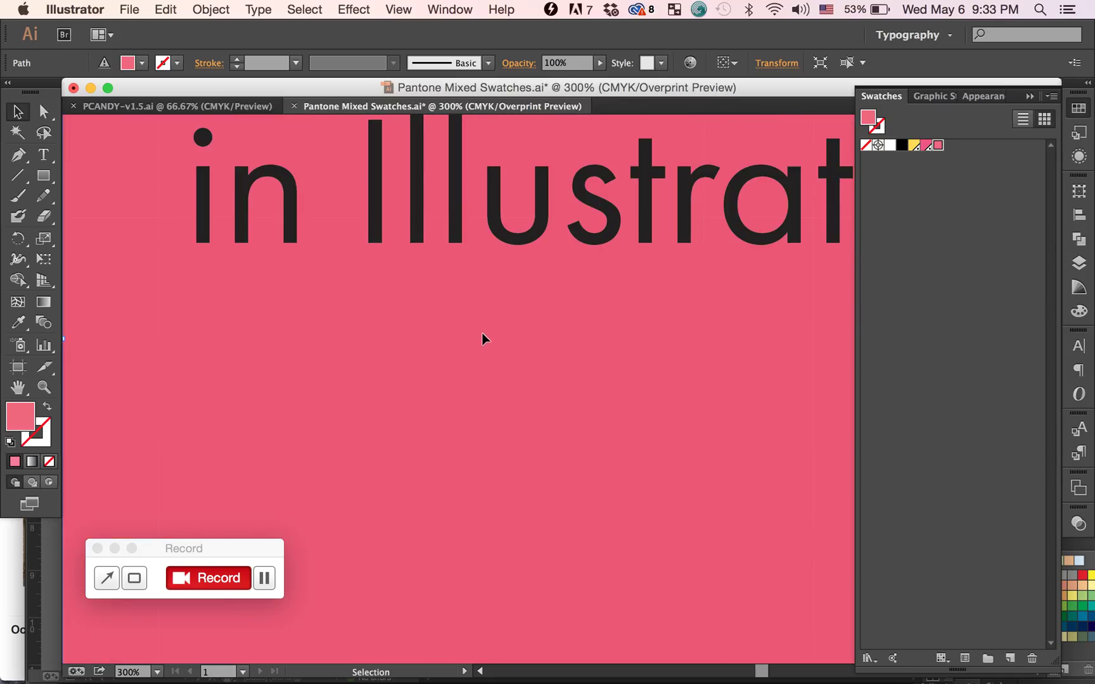
pyautogui.press('super')
pyautogui.press('super+minus')
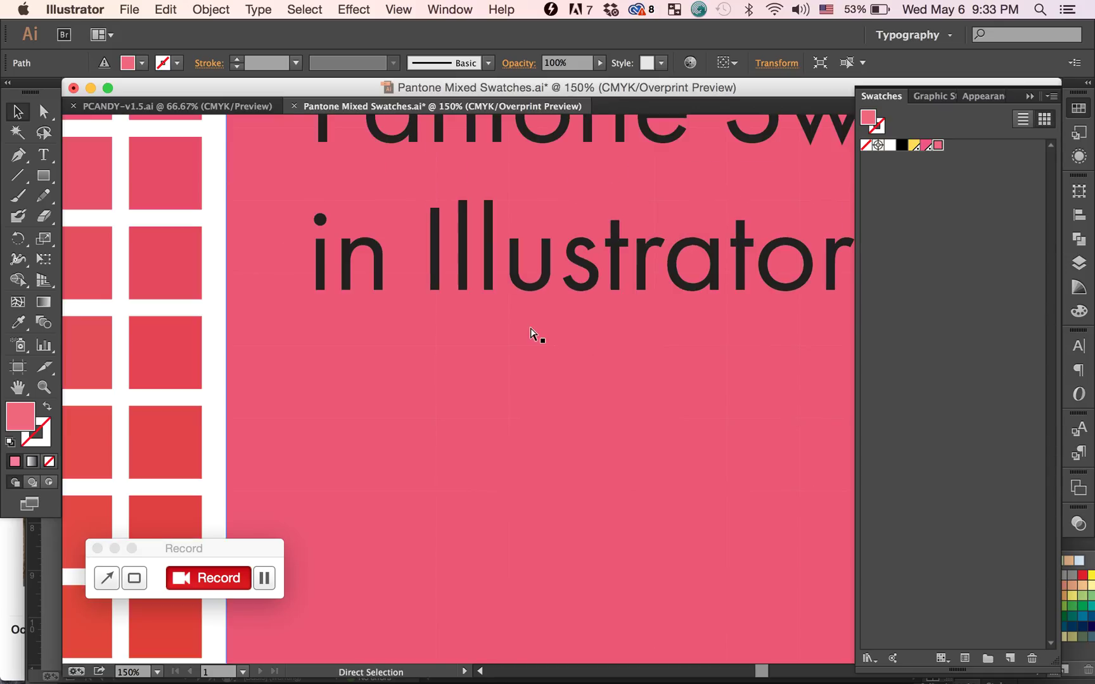
pyautogui.press('super+minus')
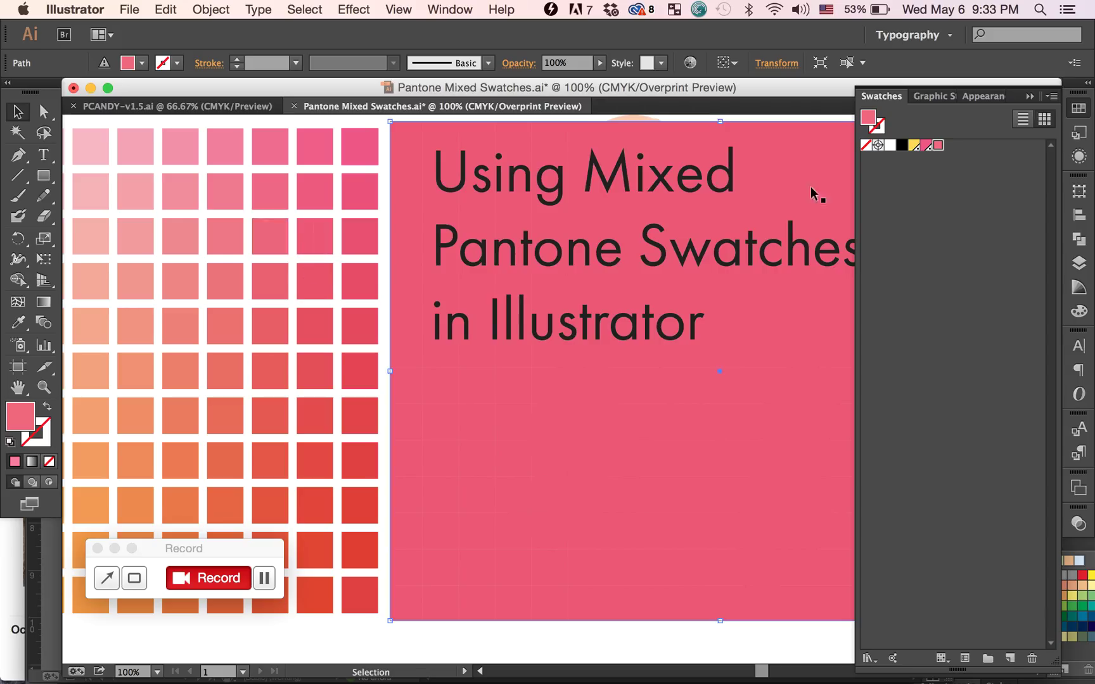
pyautogui.doubleClick(936, 149)
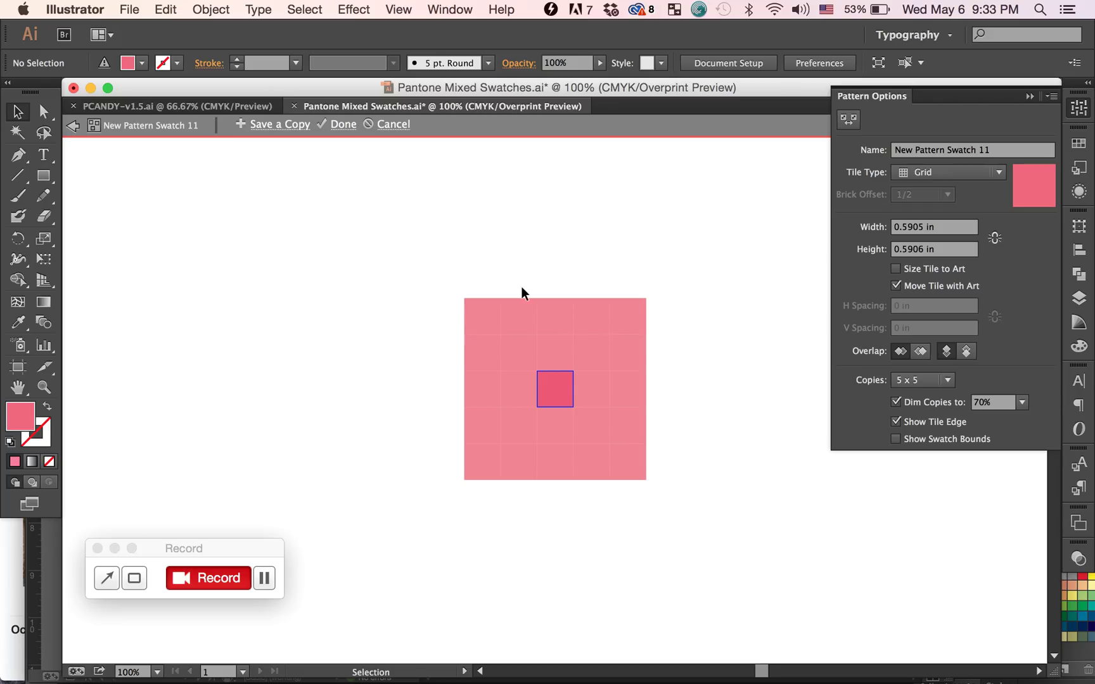
pyautogui.click(343, 127)
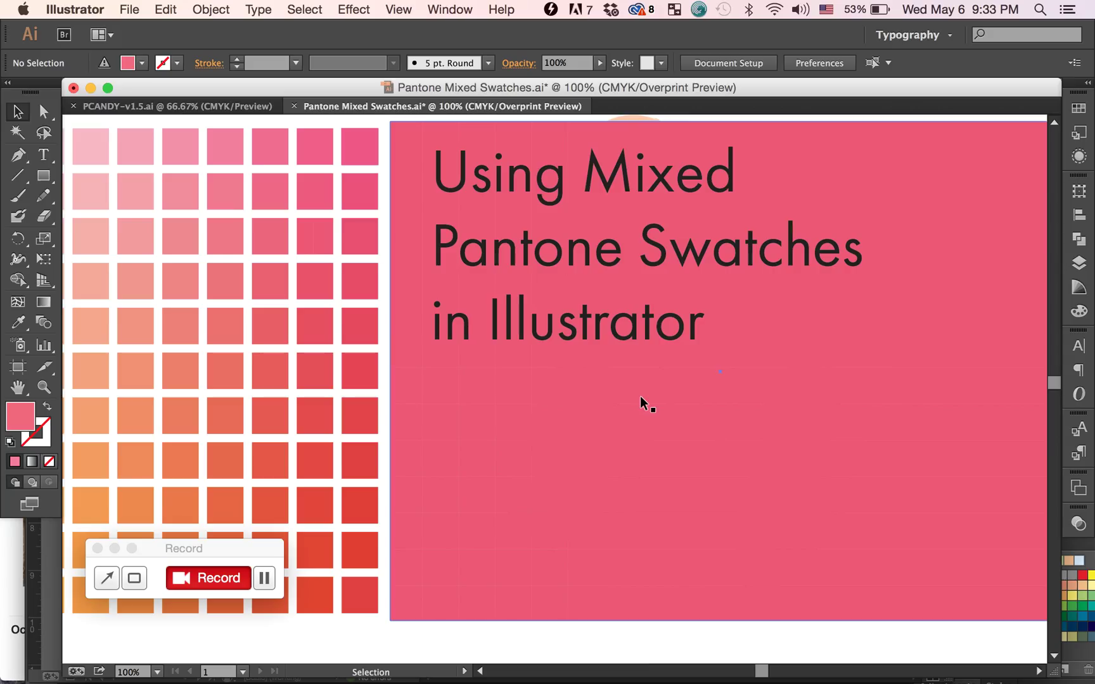
# Delete the pink pattern swatch from the document's swatches.
pyautogui.click(1079, 108)
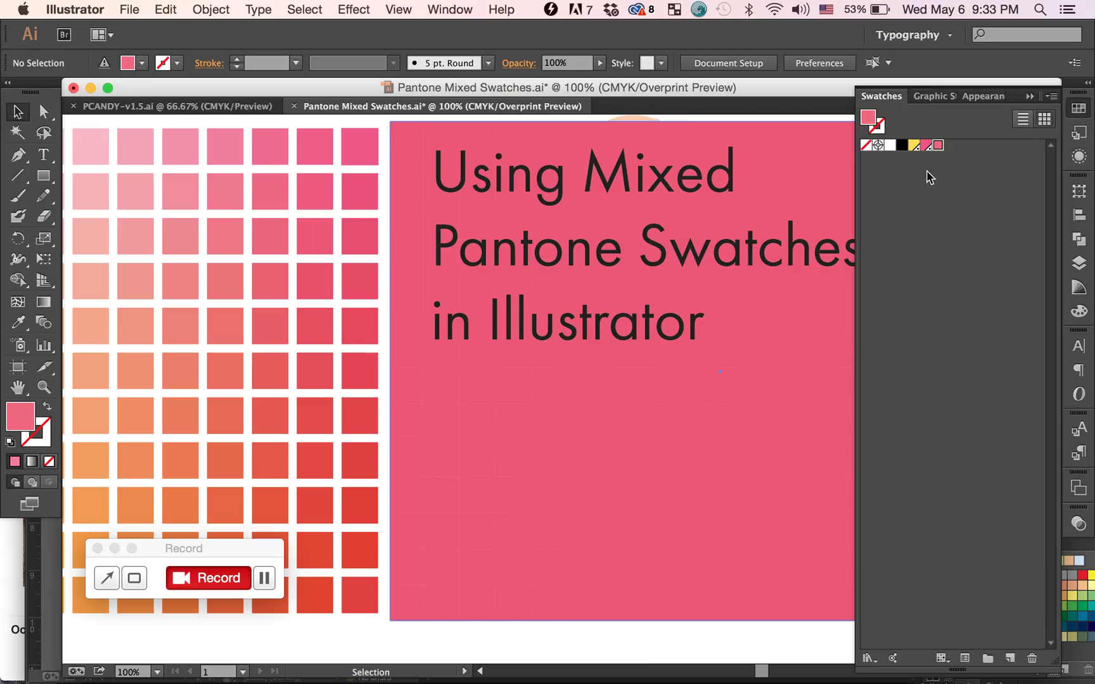
pyautogui.click(1032, 660)
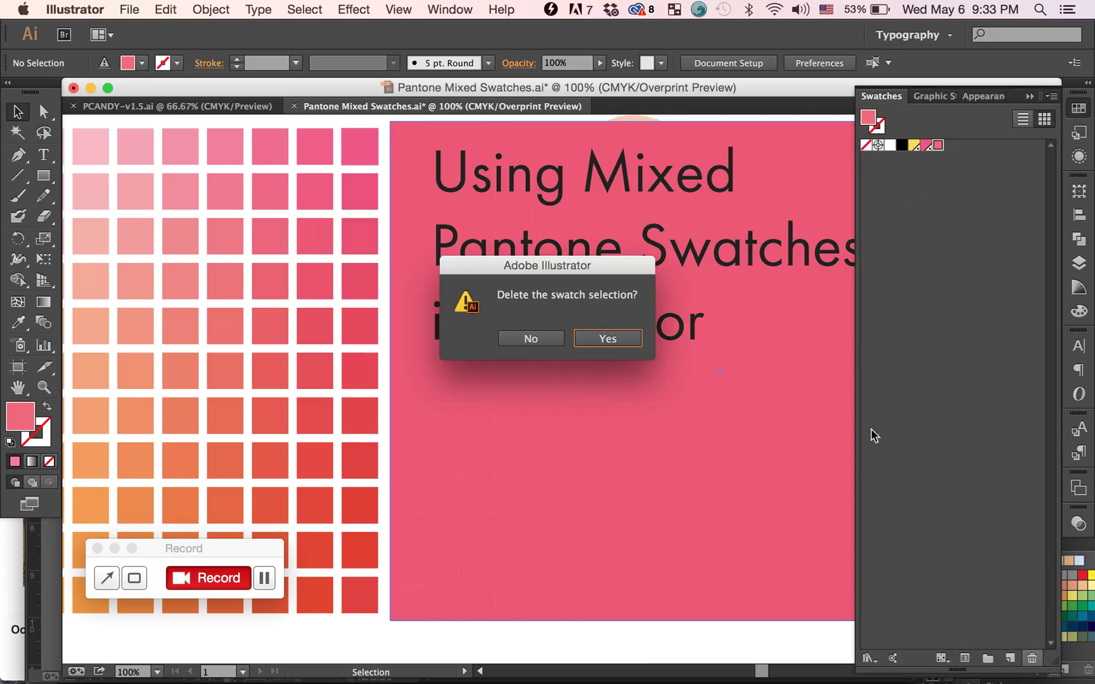
pyautogui.click(637, 336)
# Fill the large rectangle with the pink spot swatch and delete the title text on top of it.
pyautogui.click(419, 368)
pyautogui.click(927, 146)
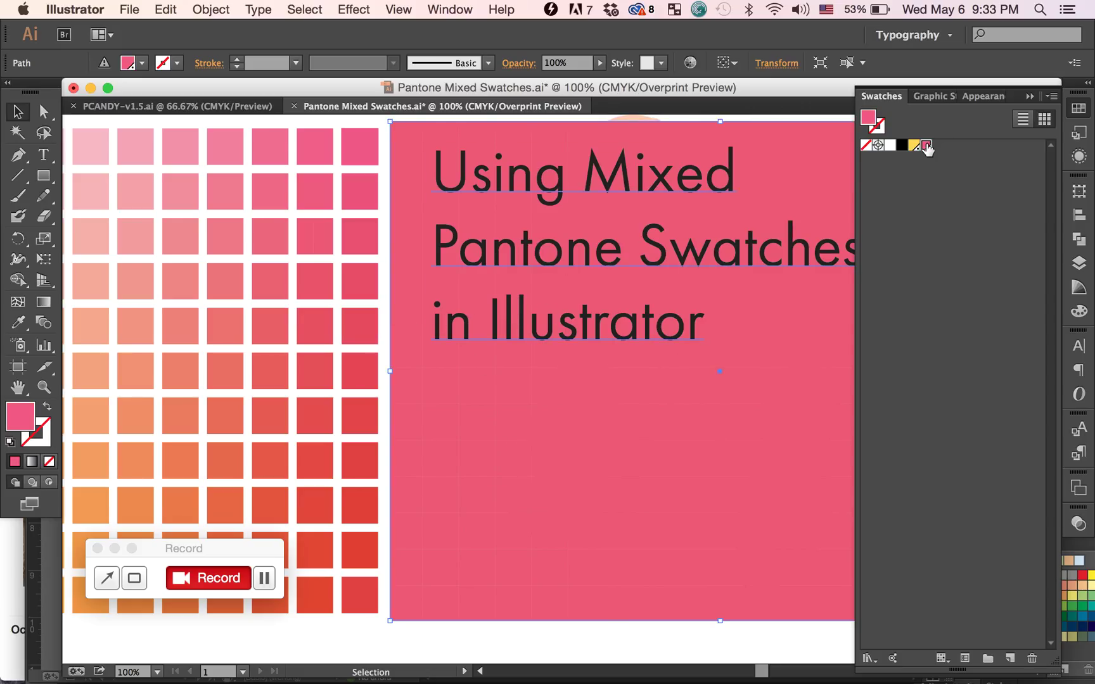
pyautogui.click(497, 189)
pyautogui.press('BackSpace')
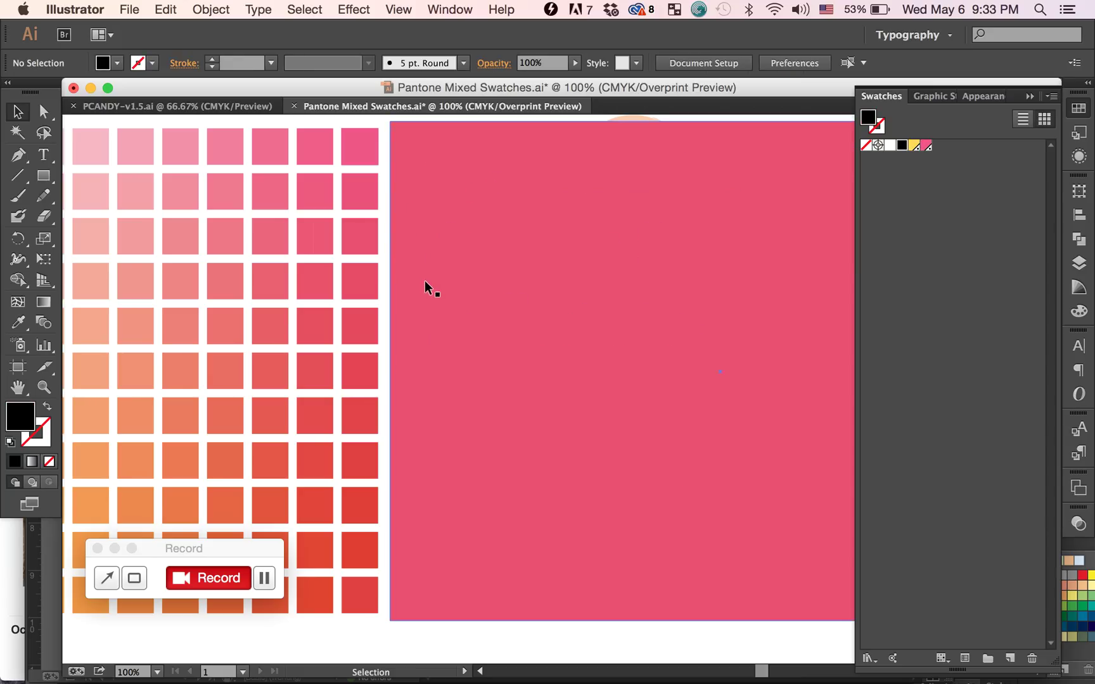
# Examine the fills of the last two squares in the grid's top row and look through the available brush definitions.
pyautogui.hscroll(-5, 424, 282)
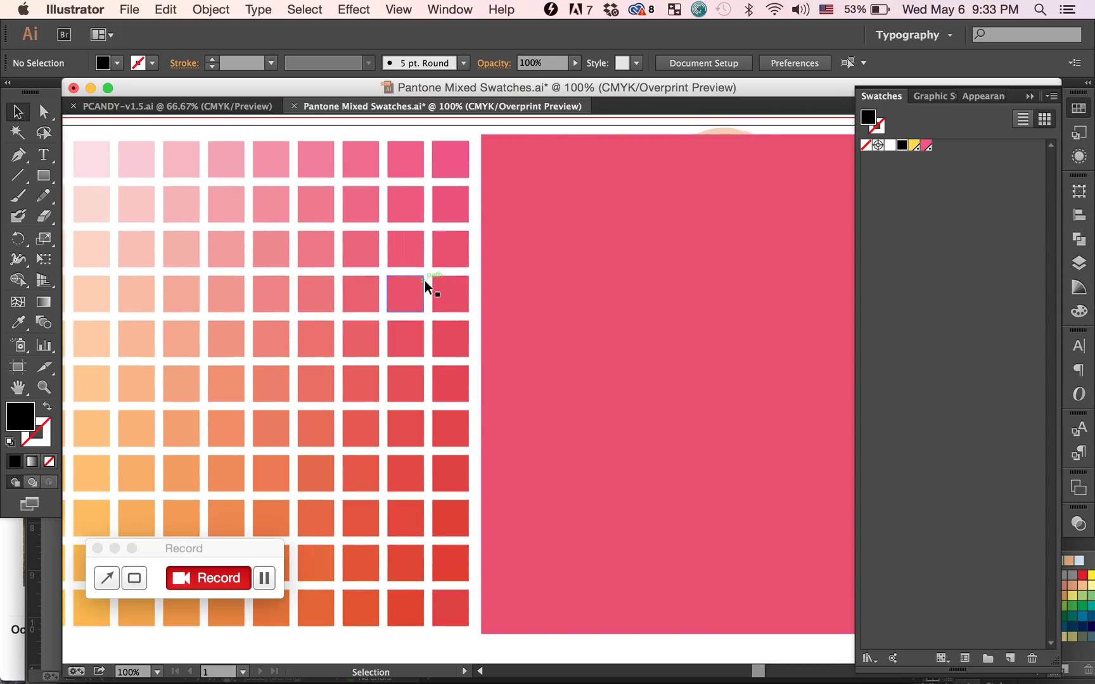
pyautogui.click(454, 168)
pyautogui.click(405, 174)
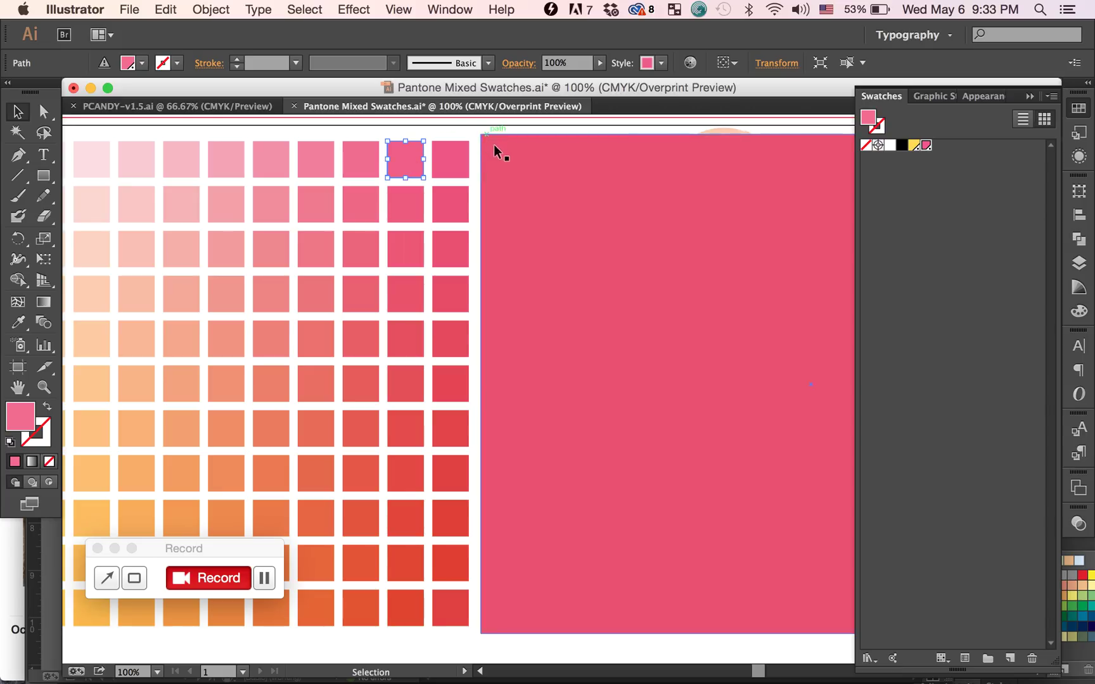
pyautogui.click(462, 131)
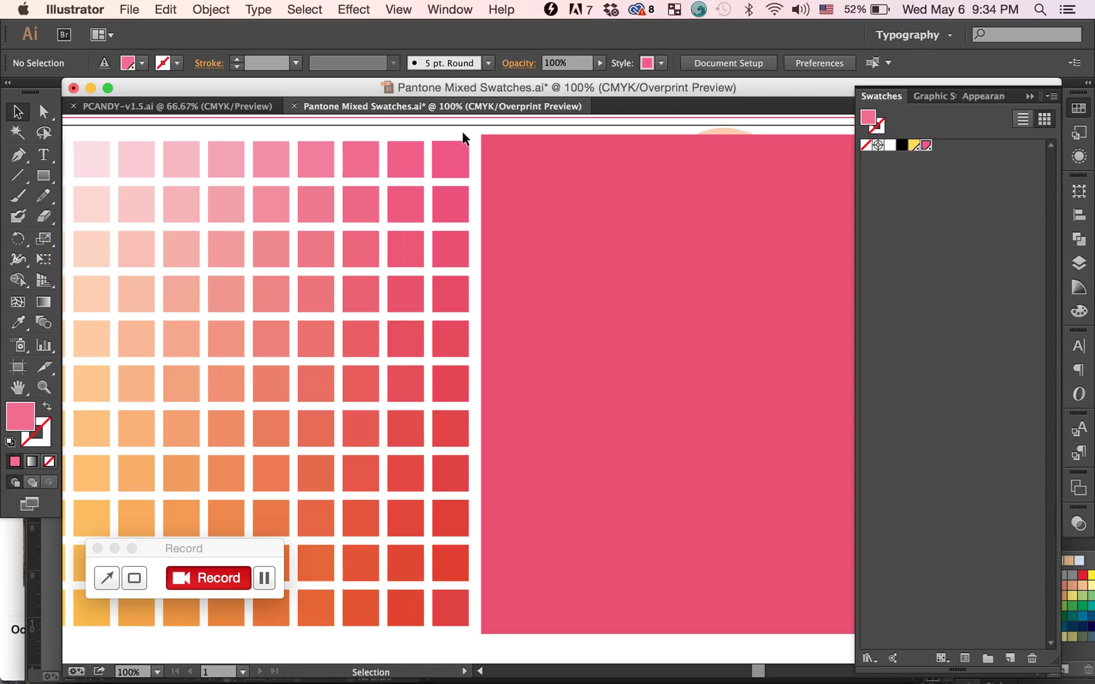
pyautogui.click(446, 166)
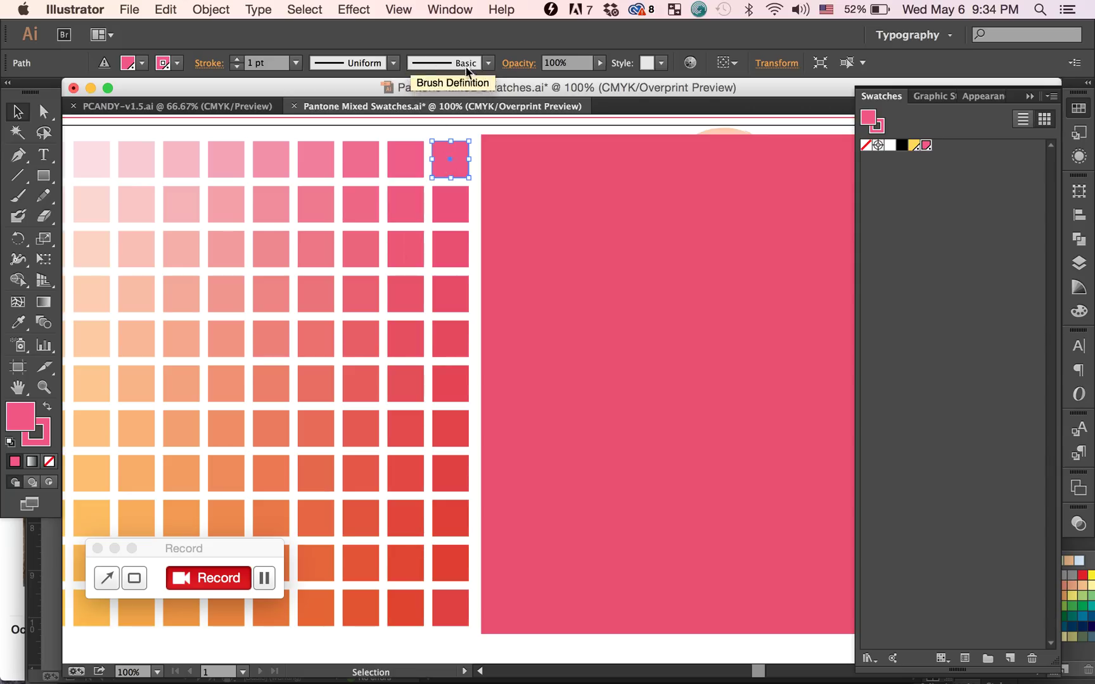
pyautogui.click(487, 63)
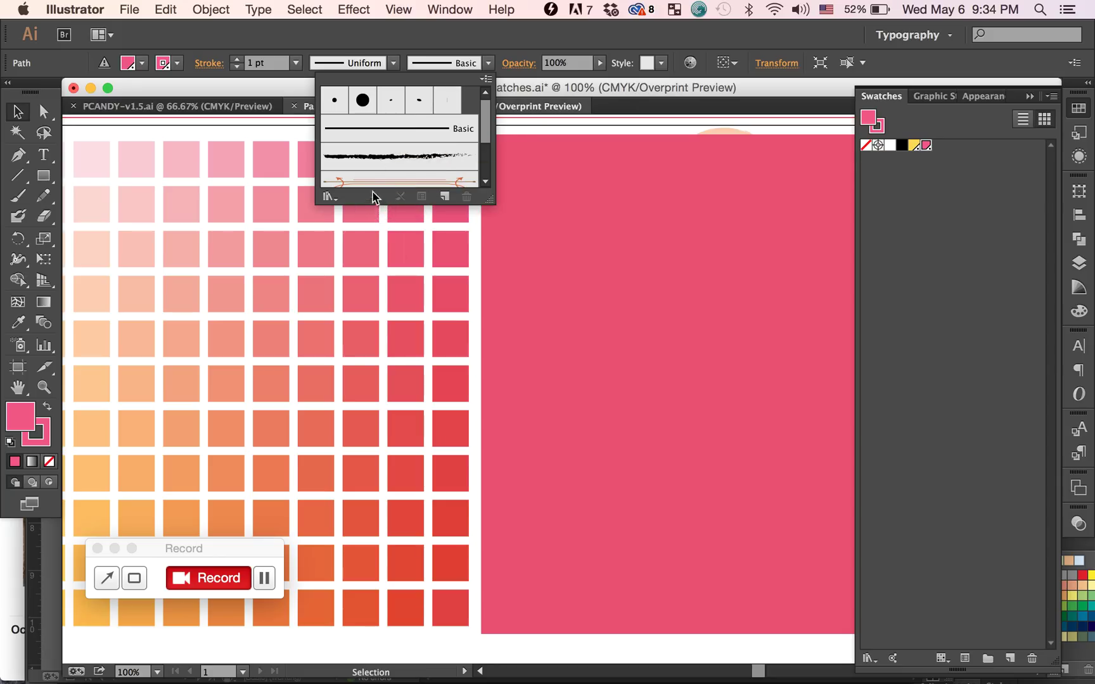
pyautogui.click(527, 121)
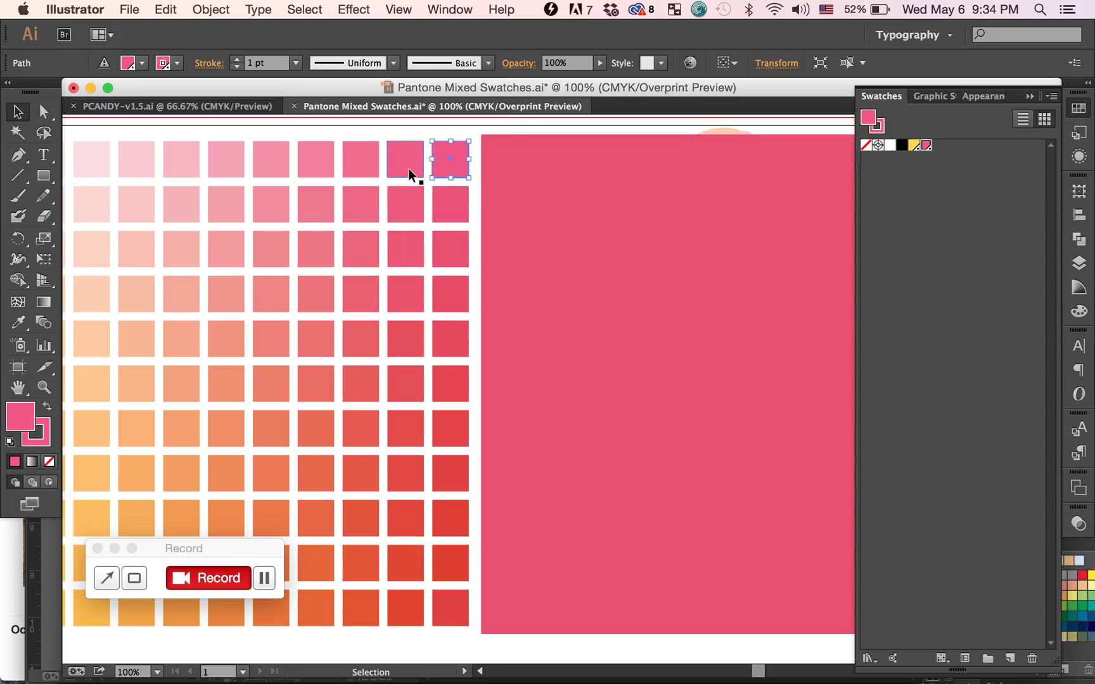
pyautogui.click(465, 131)
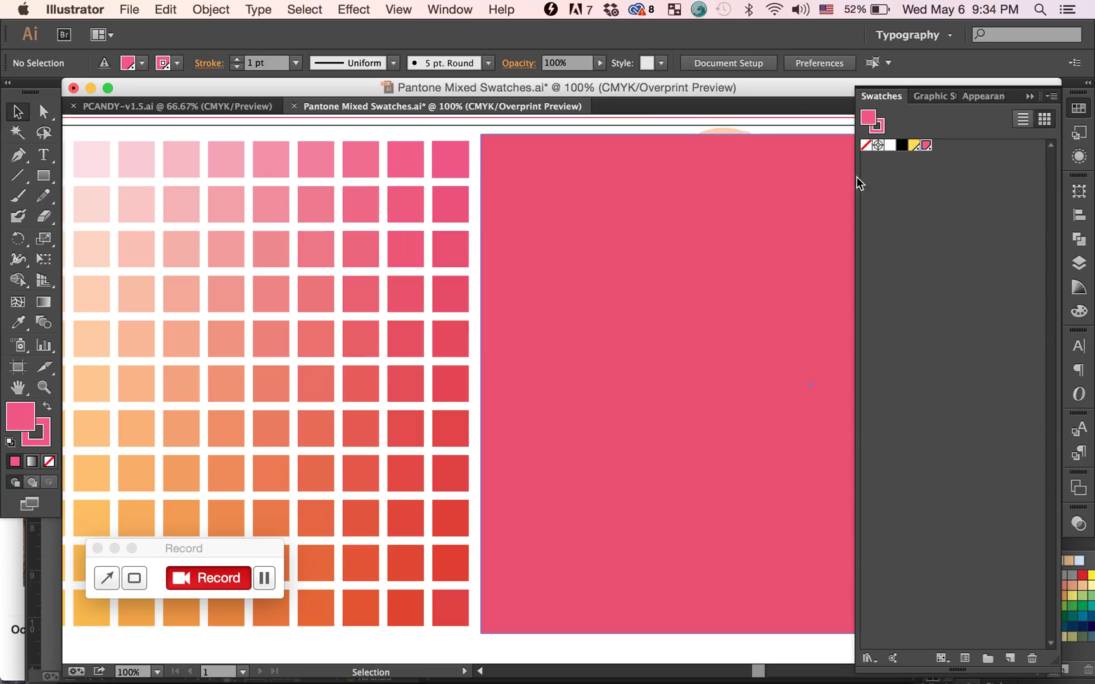
# Show the Graphic Styles and delete every style except the default one.
pyautogui.click(454, 7)
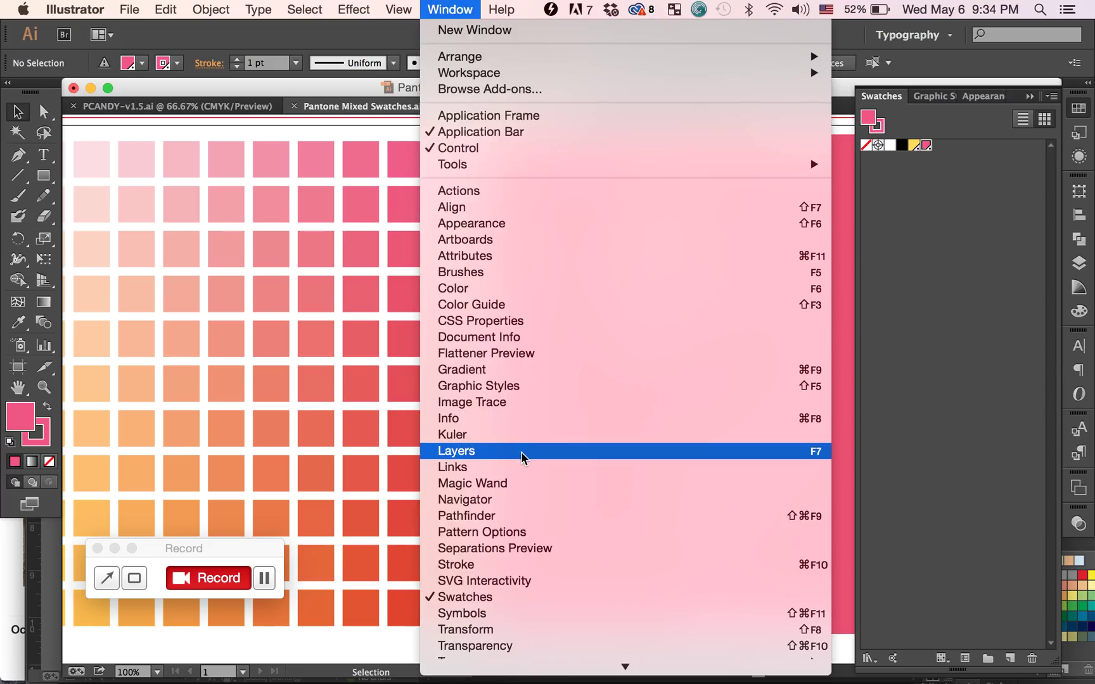
pyautogui.scroll(-3, 523, 453)
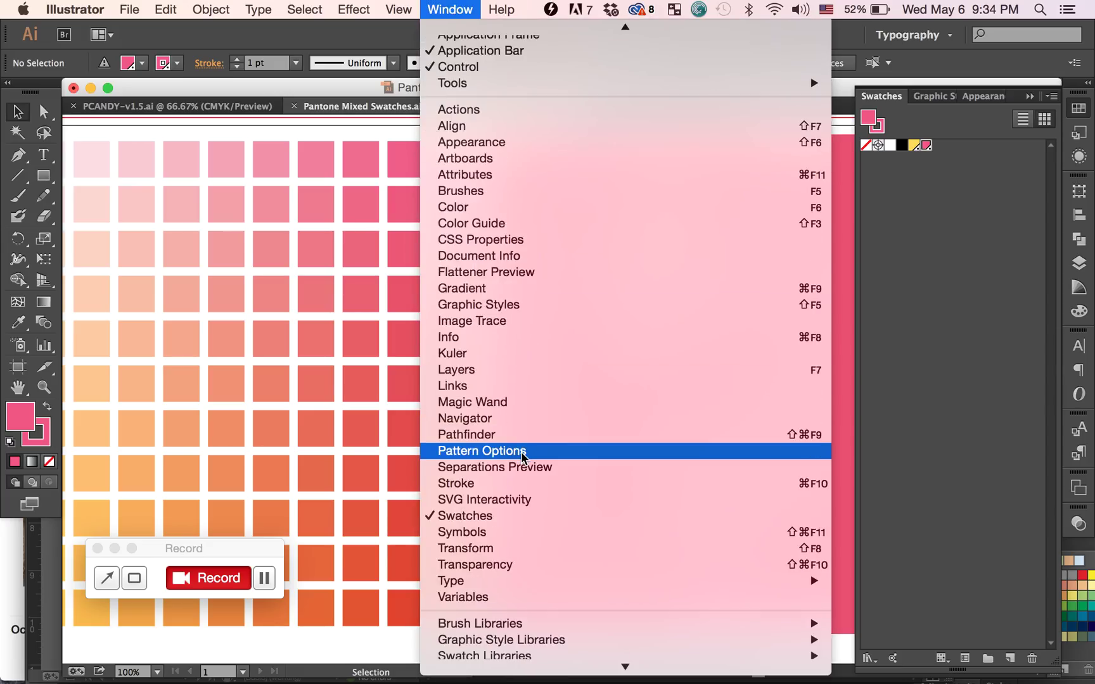
pyautogui.click(531, 306)
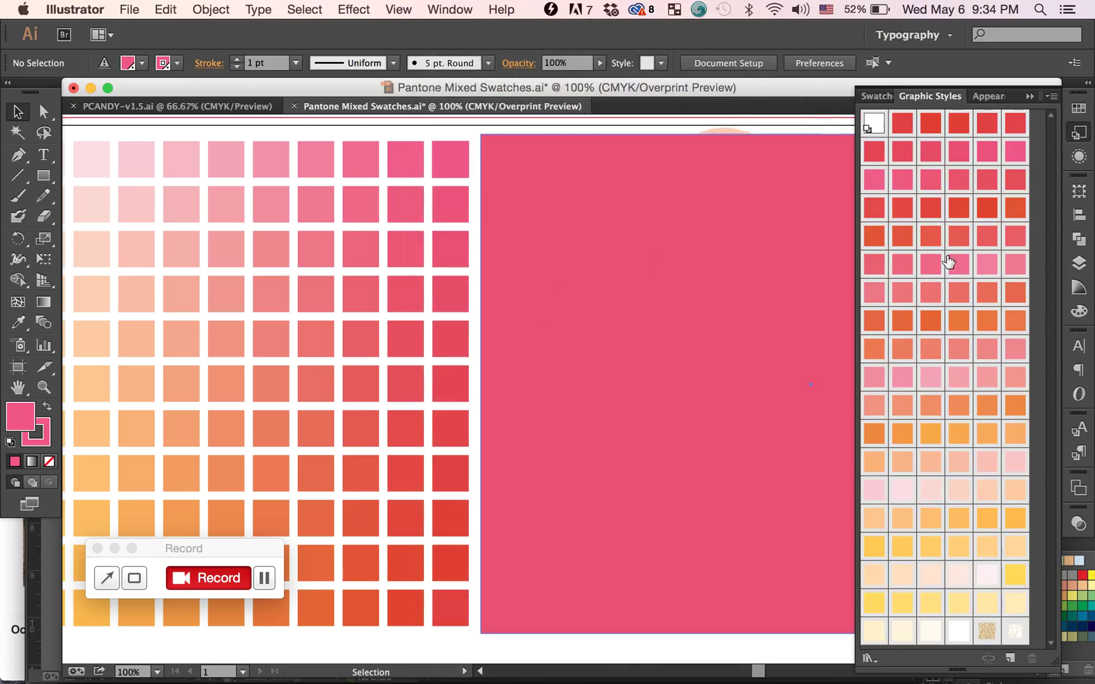
pyautogui.click(903, 123)
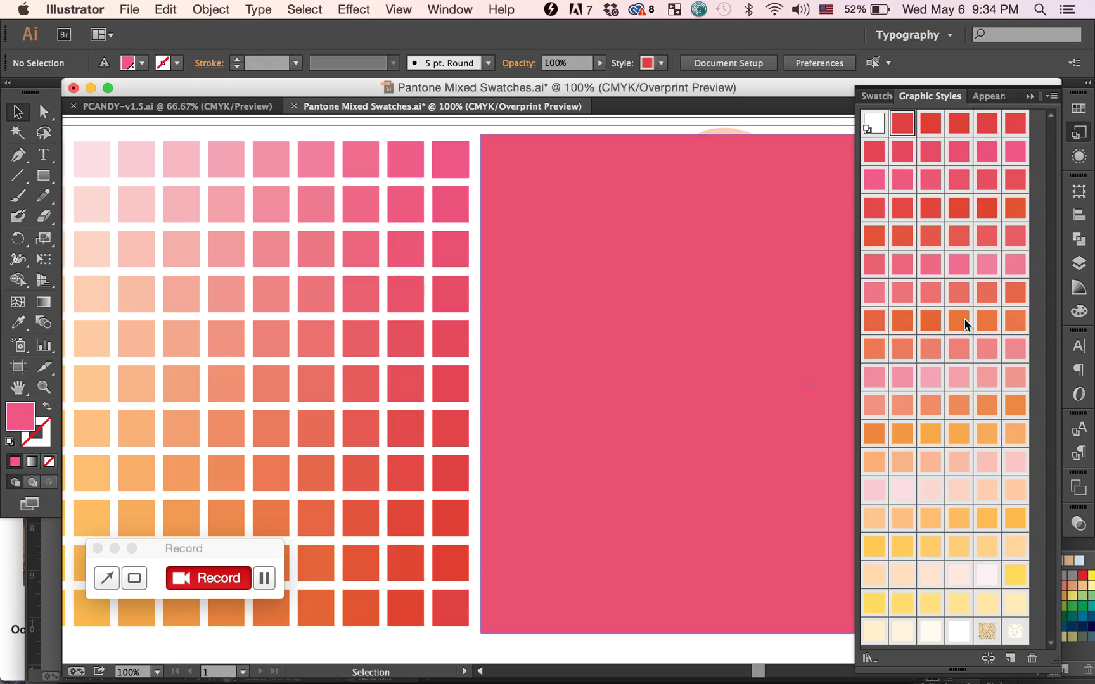
pyautogui.keyDown('shift'); pyautogui.click(1016, 635); pyautogui.keyUp('shift')
pyautogui.click(1027, 659)
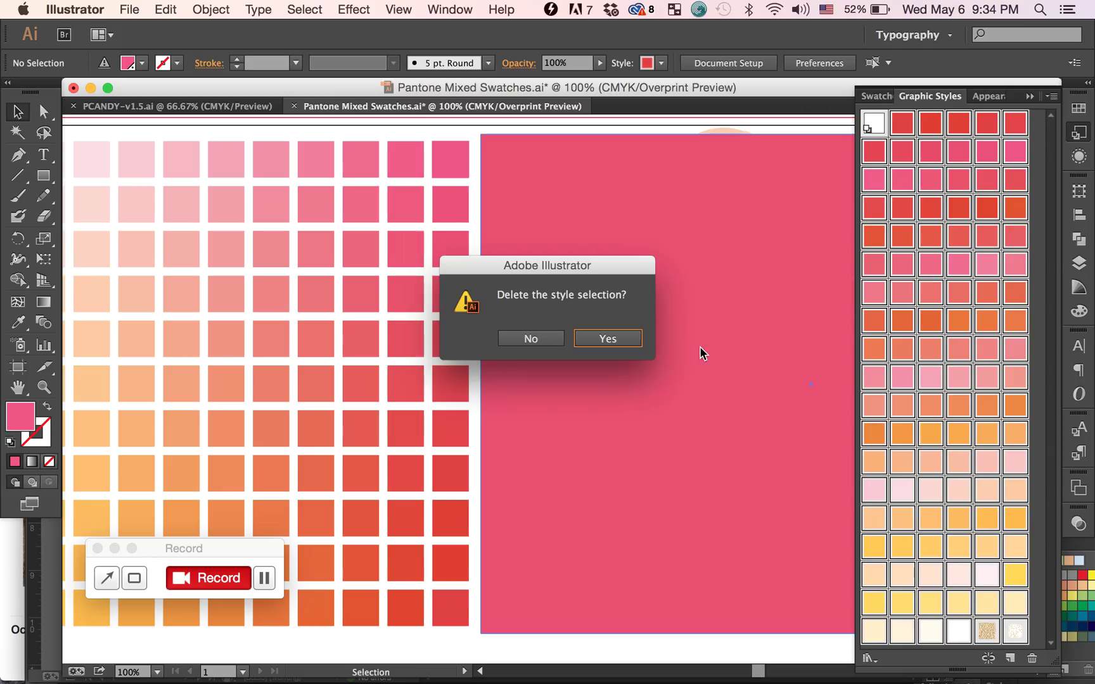
pyautogui.click(616, 339)
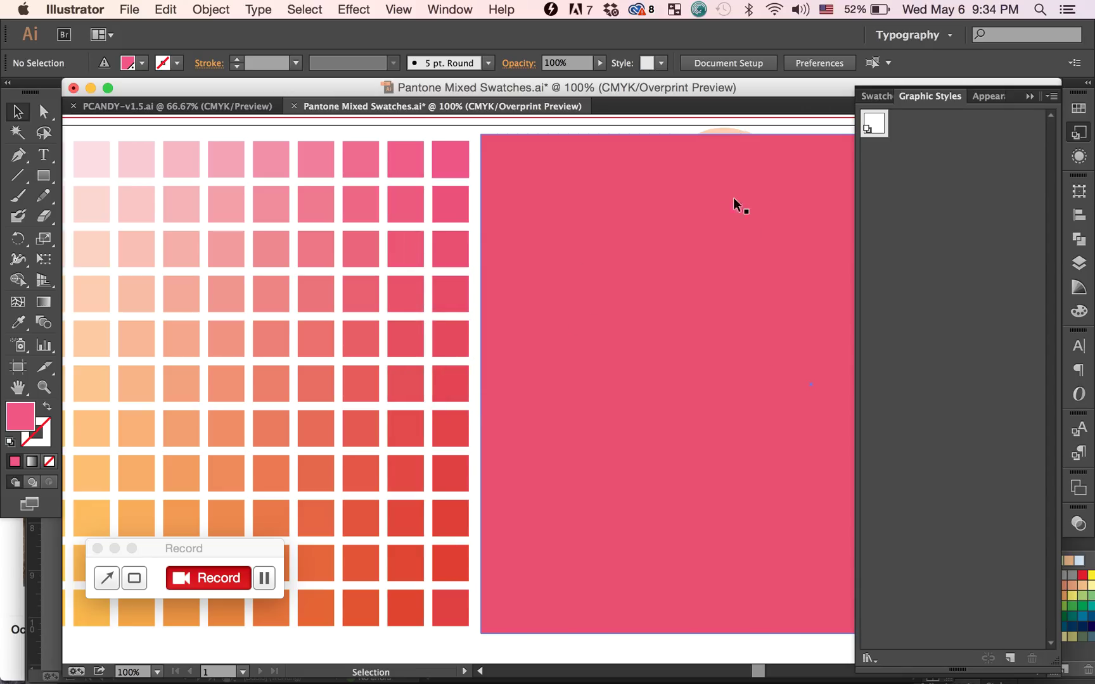
# Save four grid squares as new graphic styles: the pink corner square, a salmon one, a light orange one and a dark orange bottom-row one.
pyautogui.moveTo(442, 158); pyautogui.dragTo(937, 145)
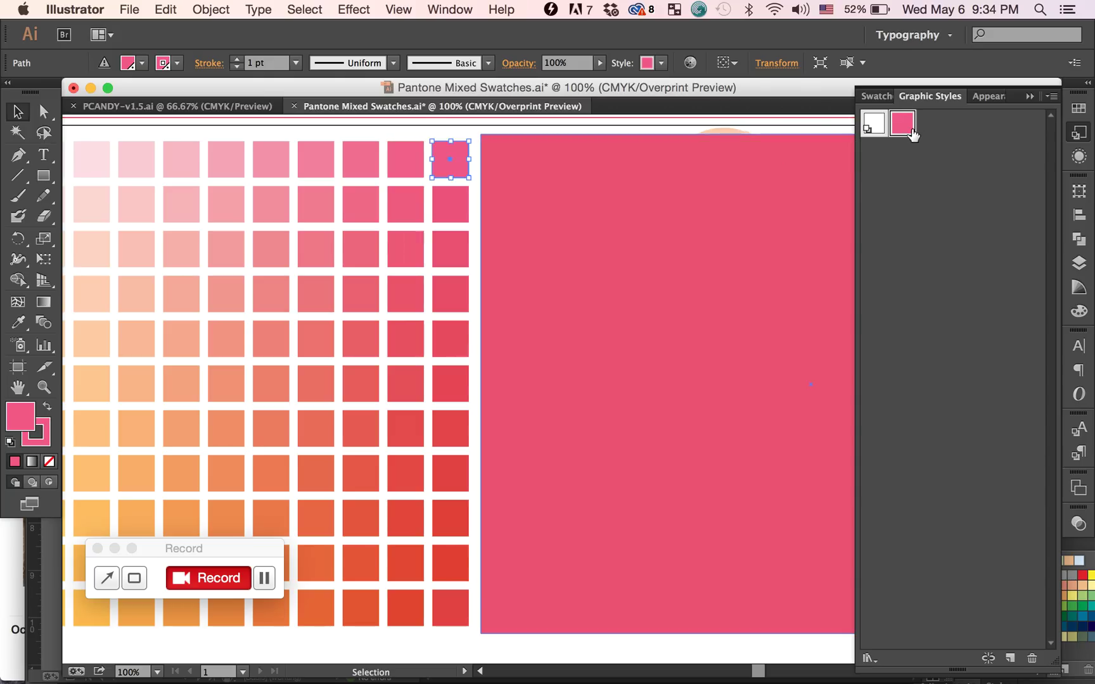
pyautogui.click(710, 198)
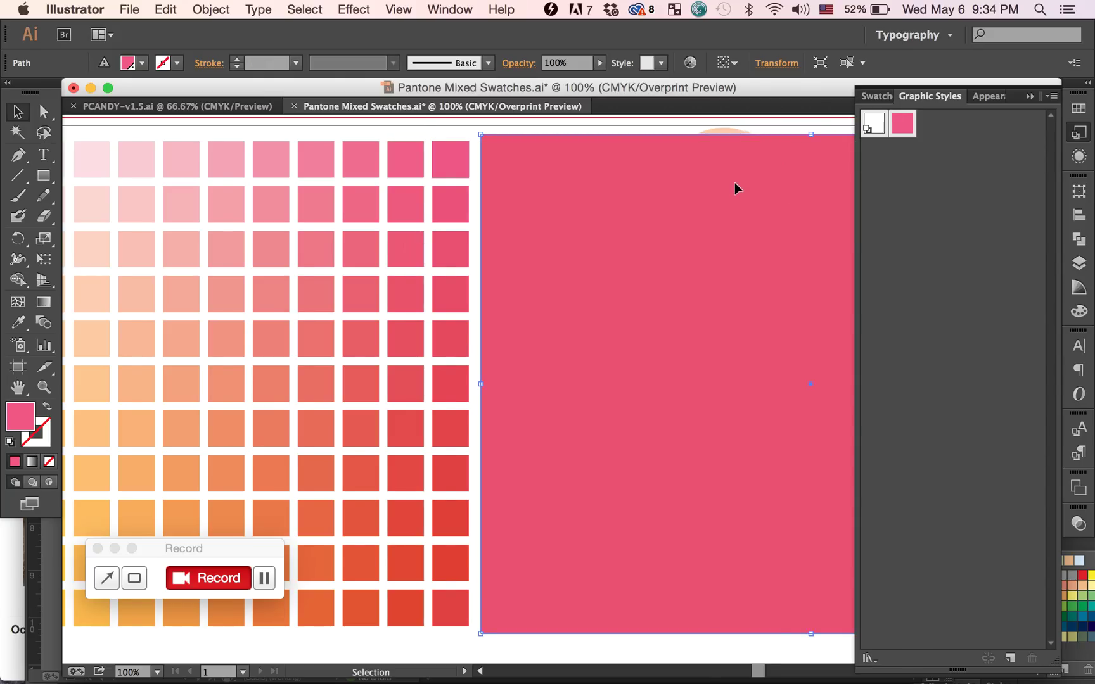
pyautogui.hscroll(3, 736, 188)
pyautogui.scroll(1, 735, 189)
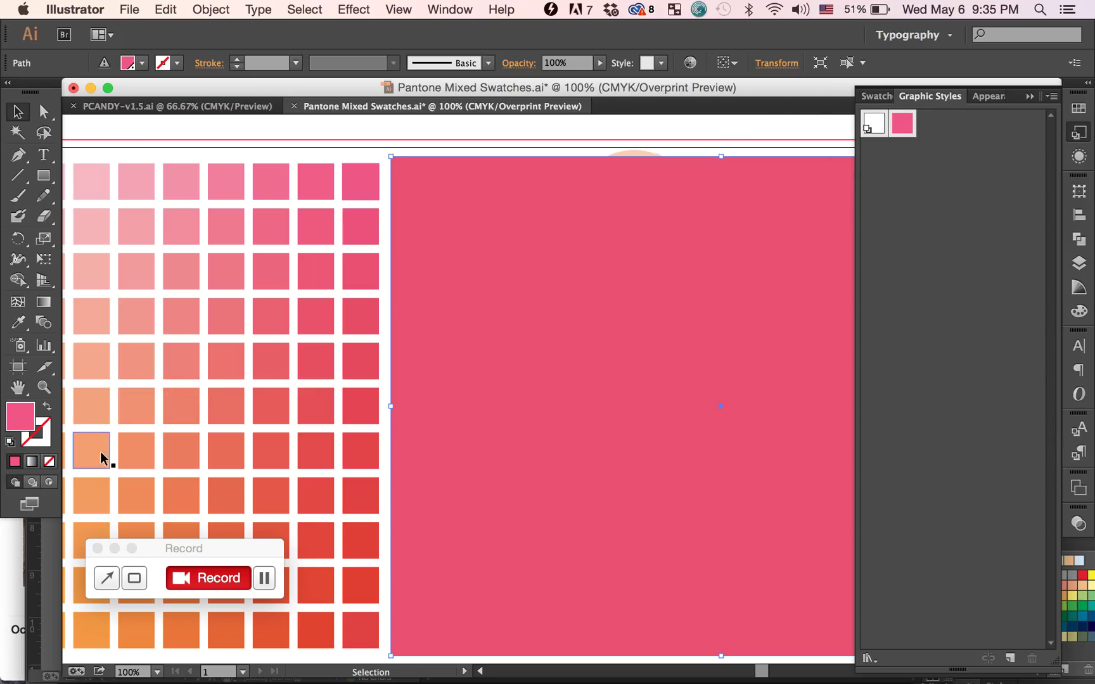
pyautogui.hscroll(-2, 100, 452)
pyautogui.hscroll(-10, 100, 450)
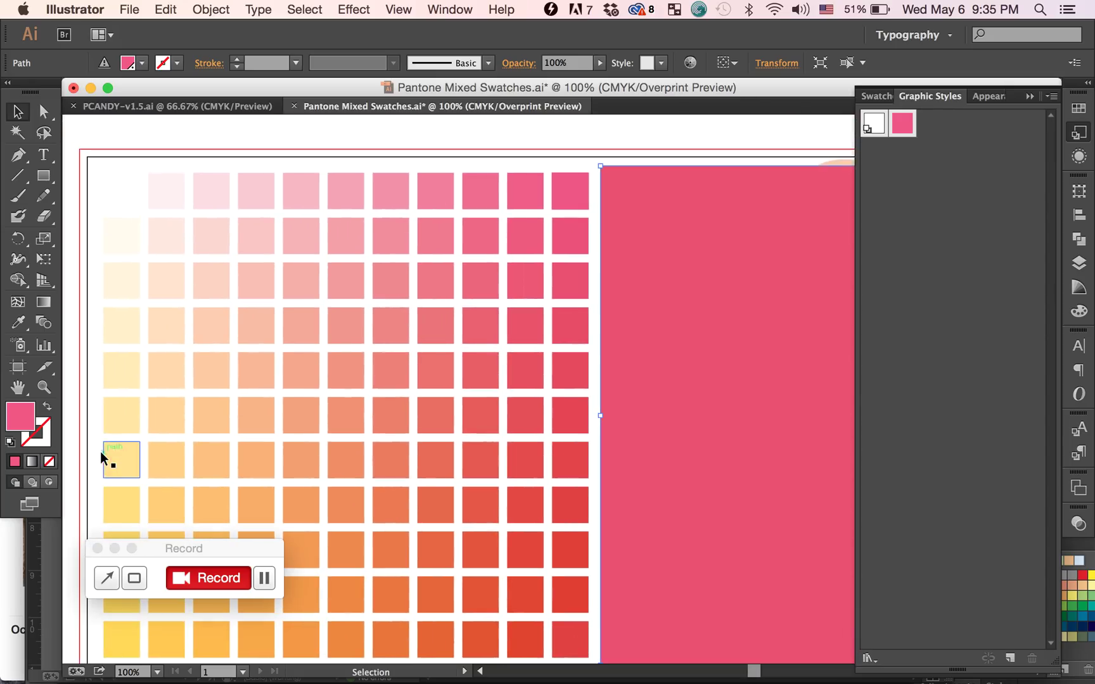
pyautogui.moveTo(317, 368); pyautogui.dragTo(968, 200)
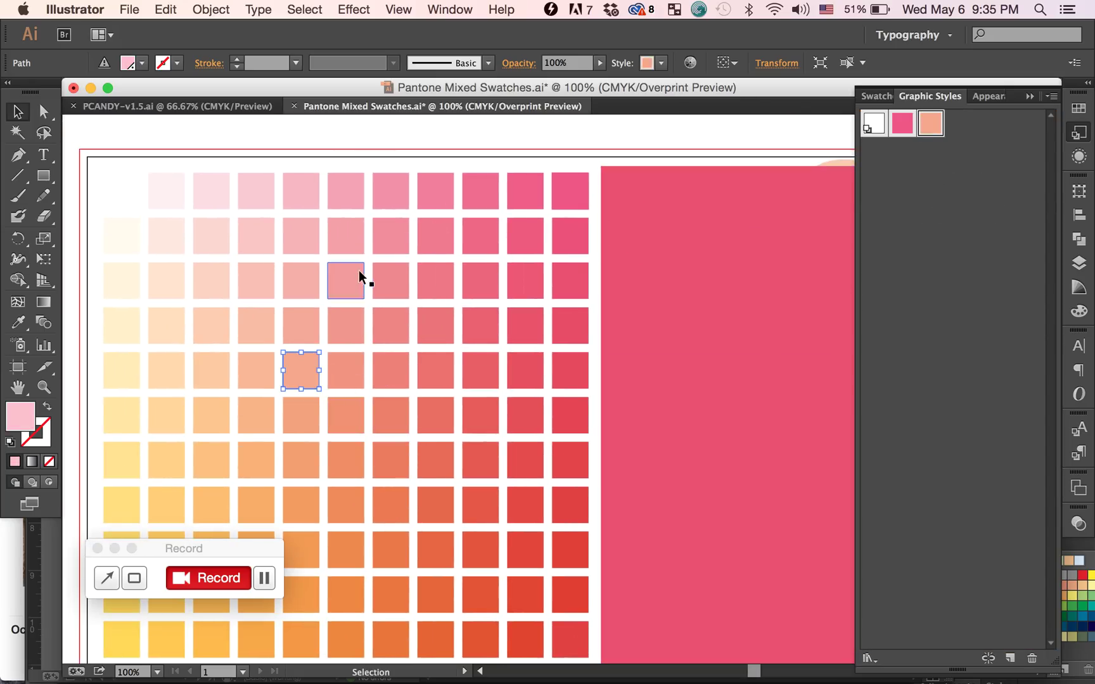
pyautogui.moveTo(162, 472); pyautogui.dragTo(987, 244)
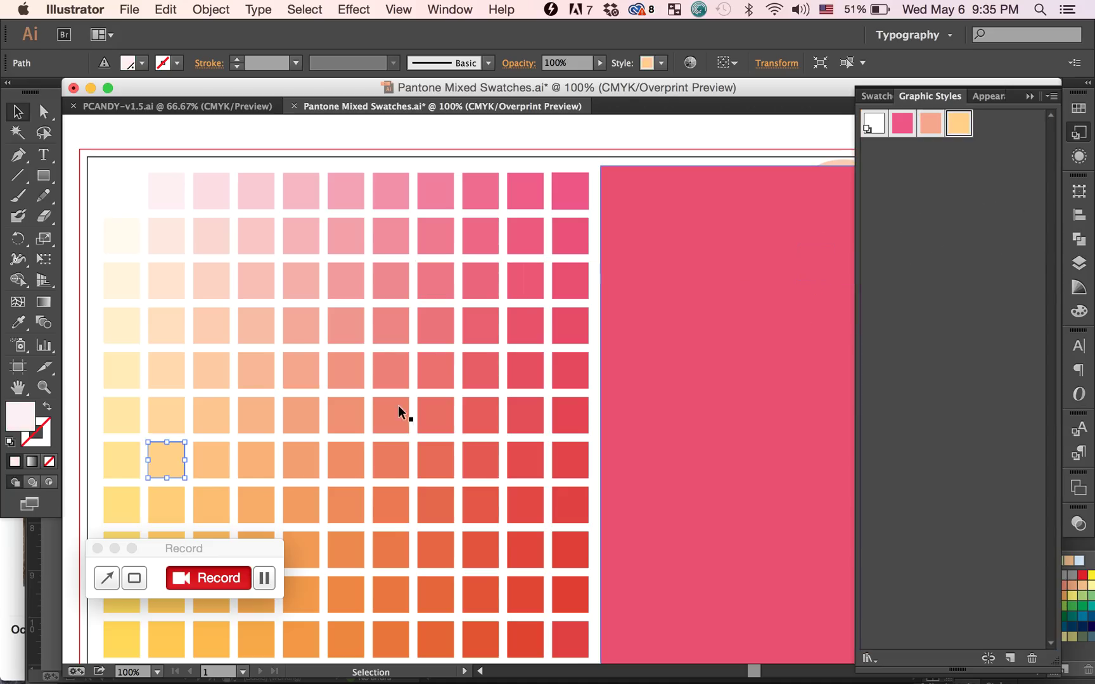
pyautogui.moveTo(443, 636); pyautogui.dragTo(978, 252)
# Apply the light orange graphic style to the large rectangle, followed by the salmon one.
pyautogui.hscroll(10, 701, 322)
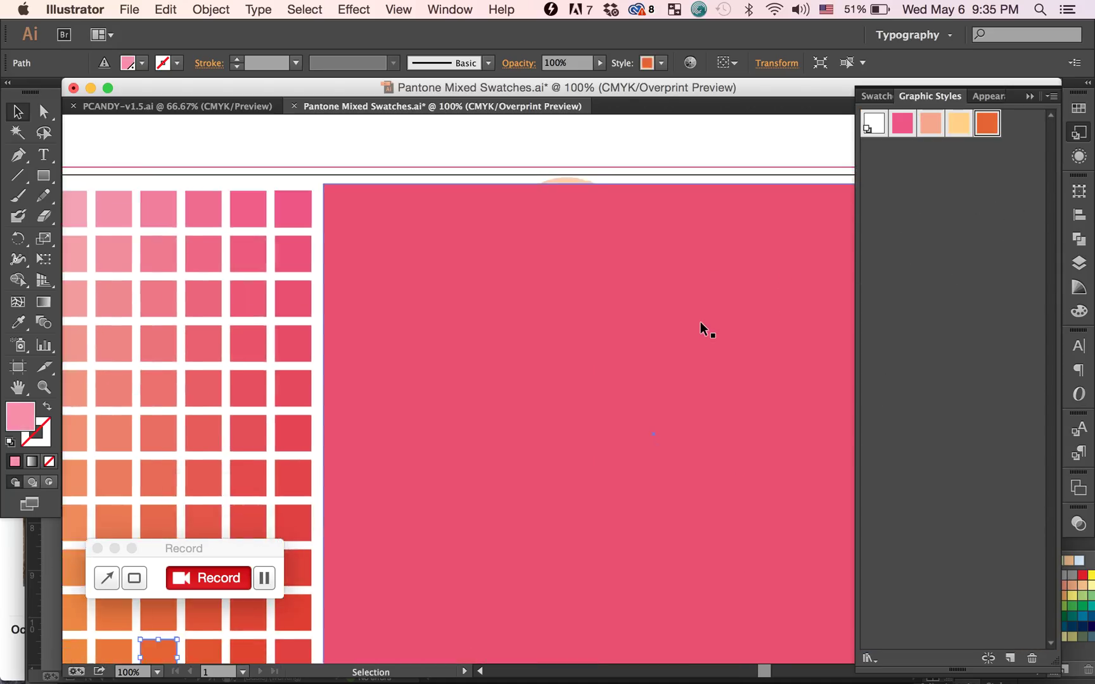
pyautogui.scroll(-5, 701, 322)
pyautogui.click(581, 311)
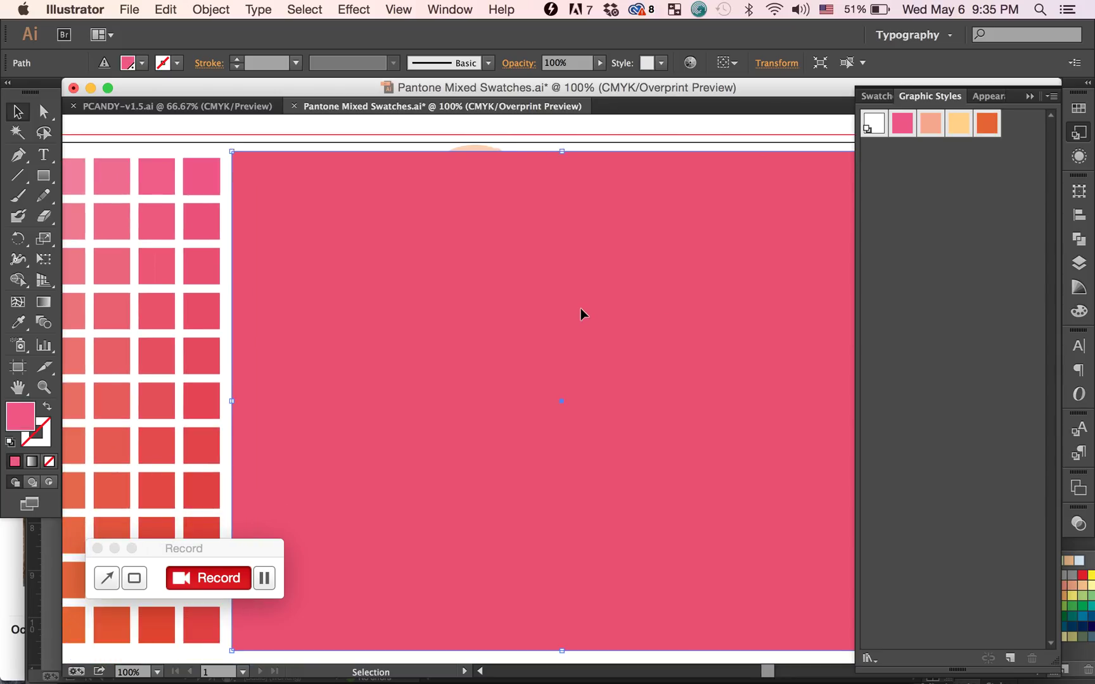
pyautogui.click(955, 127)
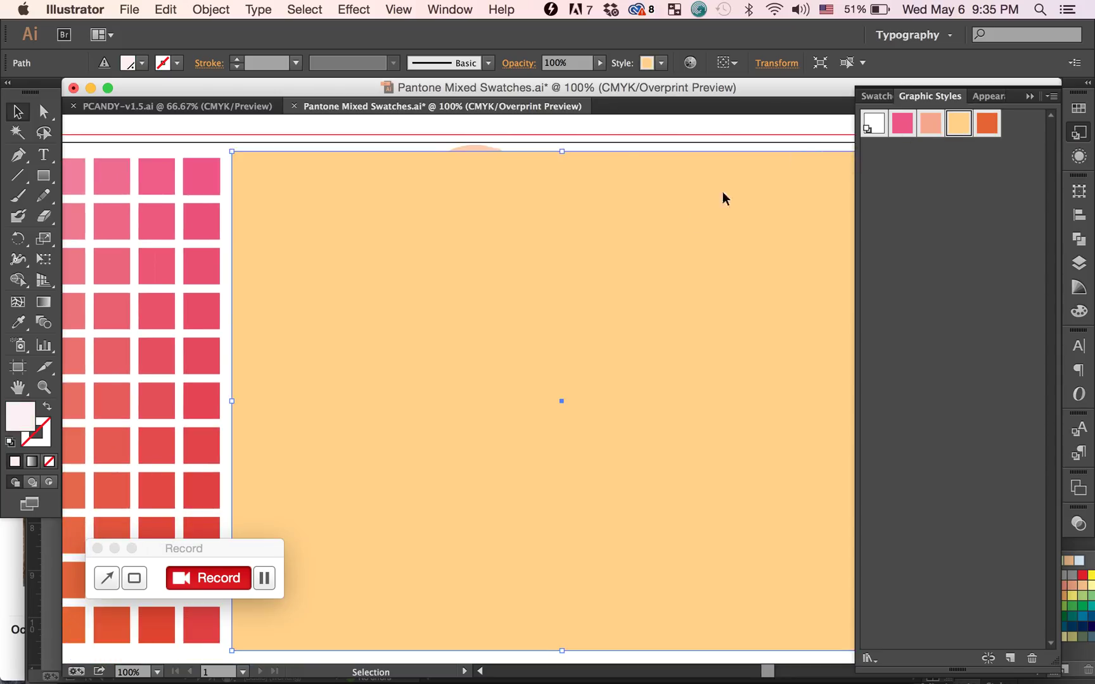
pyautogui.click(929, 125)
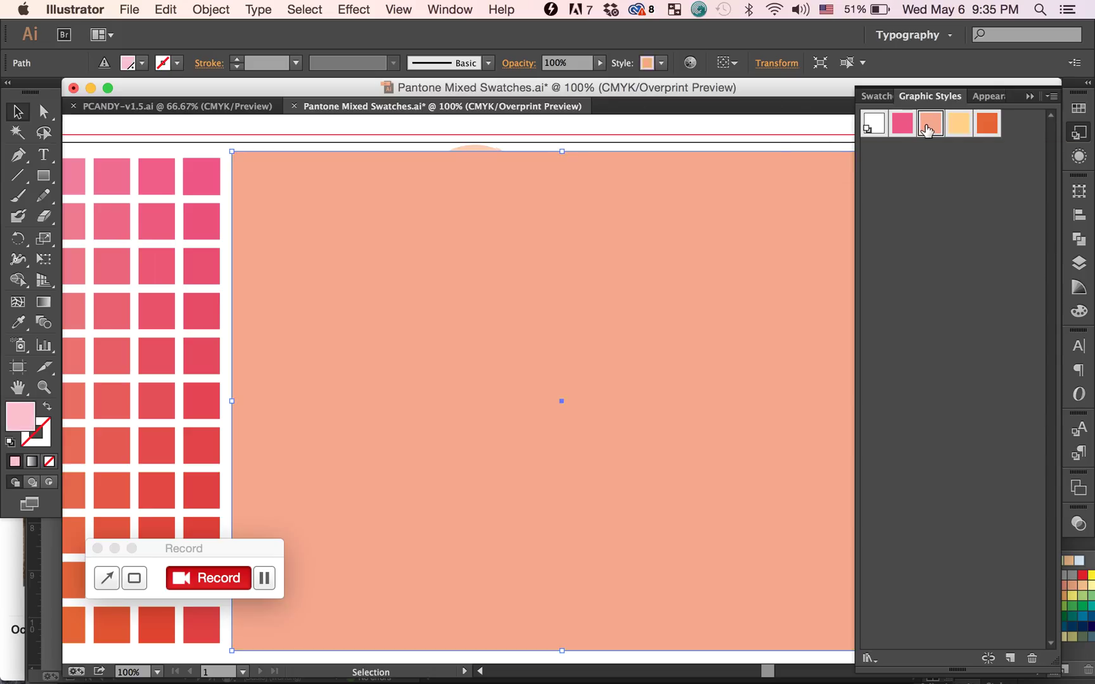
# Apply the pink graphic style to the large rectangle, followed by the dark orange one.
pyautogui.click(713, 131)
pyautogui.click(606, 181)
pyautogui.hscroll(-10, 550, 317)
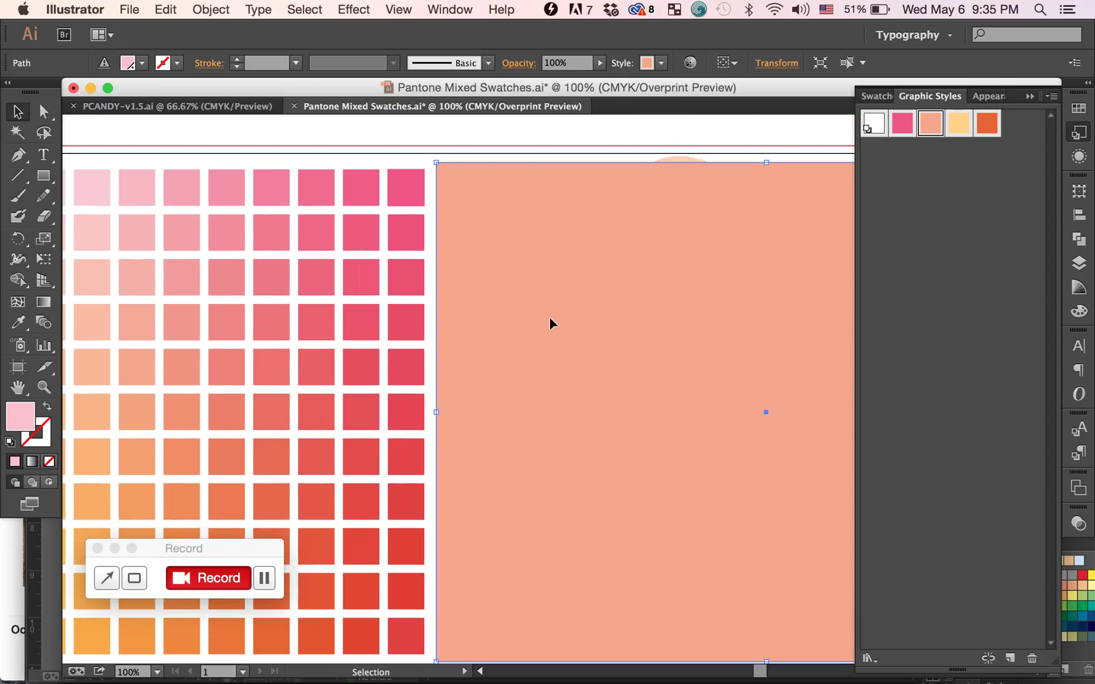
pyautogui.hscroll(-5, 549, 317)
pyautogui.scroll(-2, 550, 318)
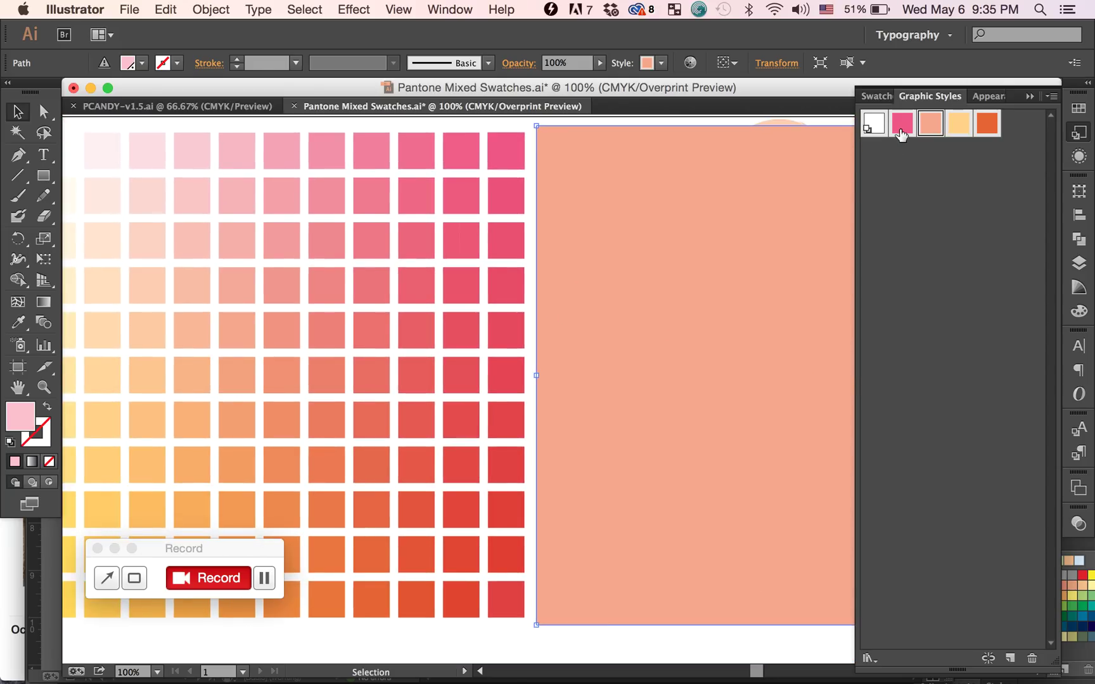
pyautogui.click(900, 138)
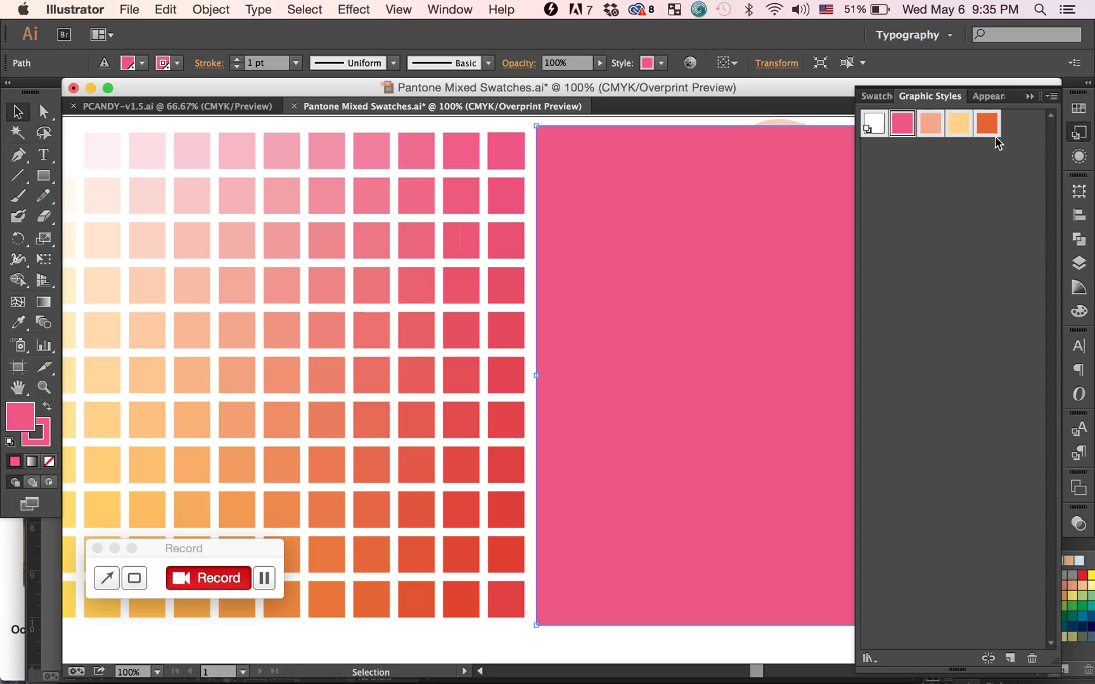
pyautogui.click(988, 126)
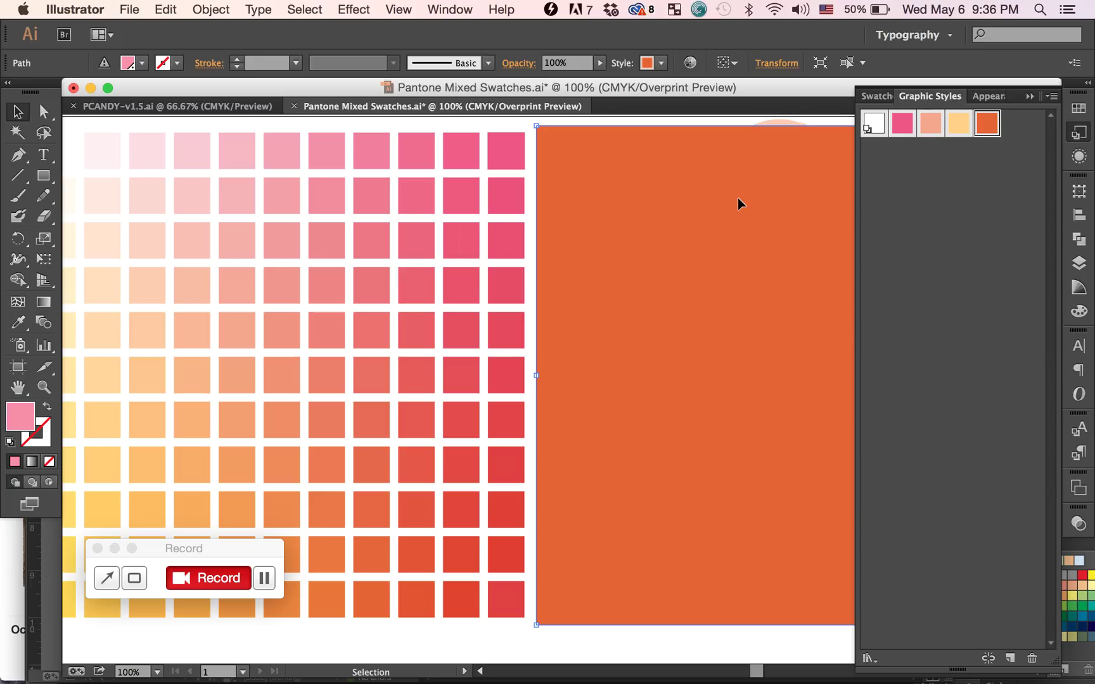
# Undo the style applications, the newly saved graphic styles and the style deletion until the full set of graphic styles is restored.
pyautogui.press('super+z')
pyautogui.press('super+z')
pyautogui.press('super+z')
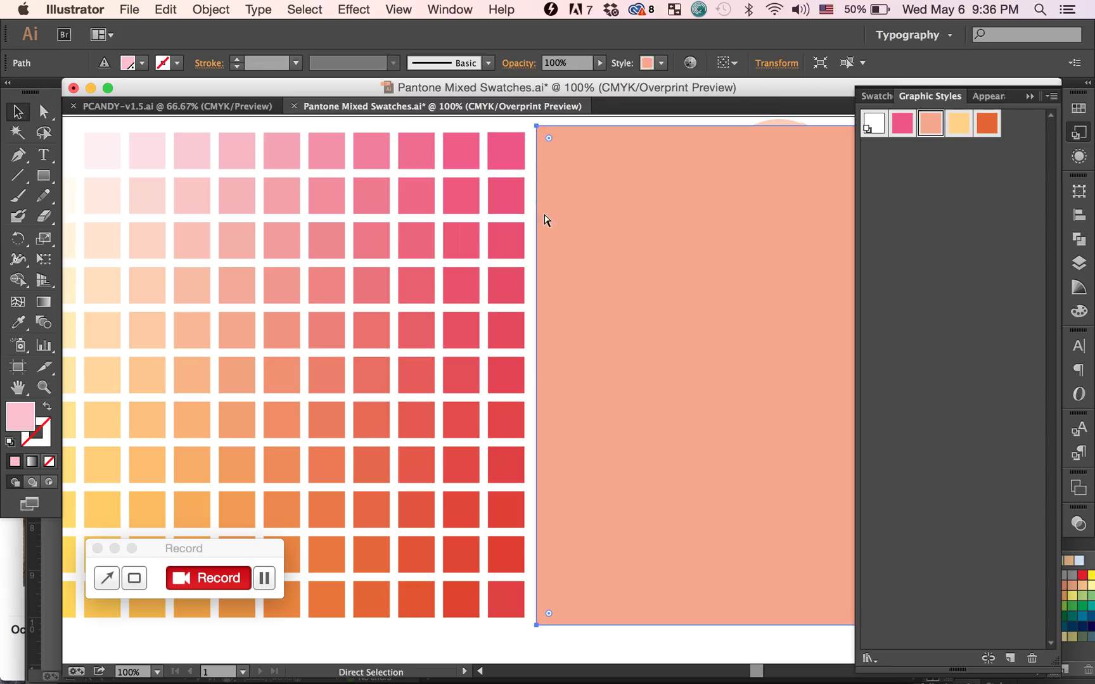
pyautogui.press('super+z')
pyautogui.press('super+z')
pyautogui.press('super+z')
pyautogui.press('super+z')
pyautogui.press('super+z')
pyautogui.press('super+z')
pyautogui.press('super+z')
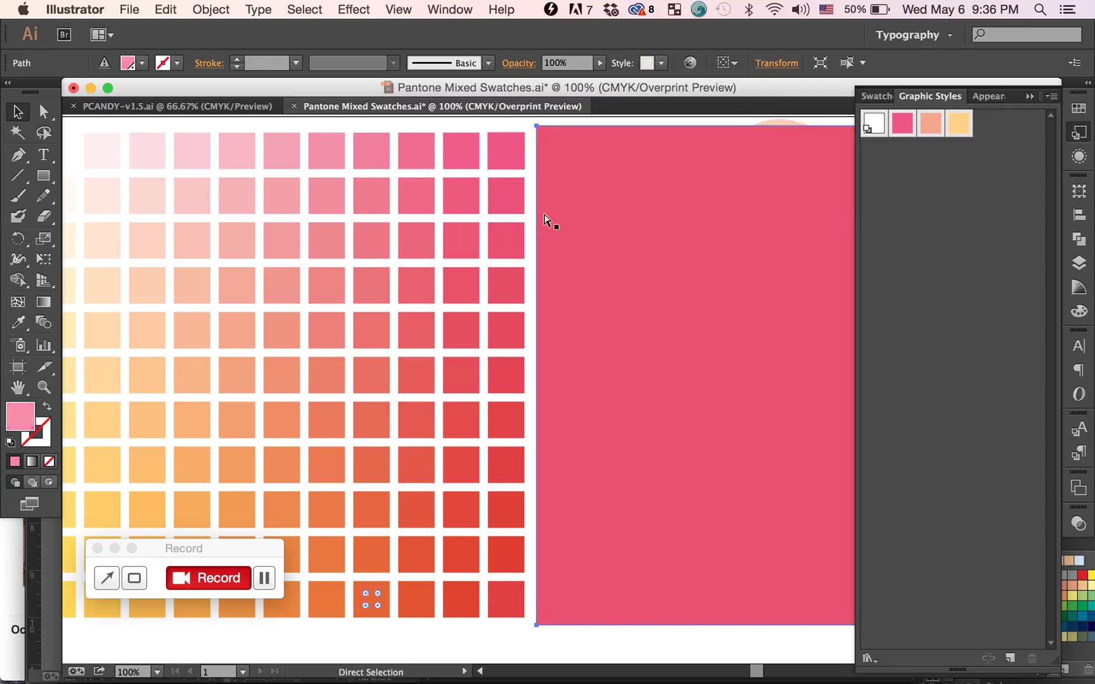
pyautogui.press('super+z')
pyautogui.press('super+z')
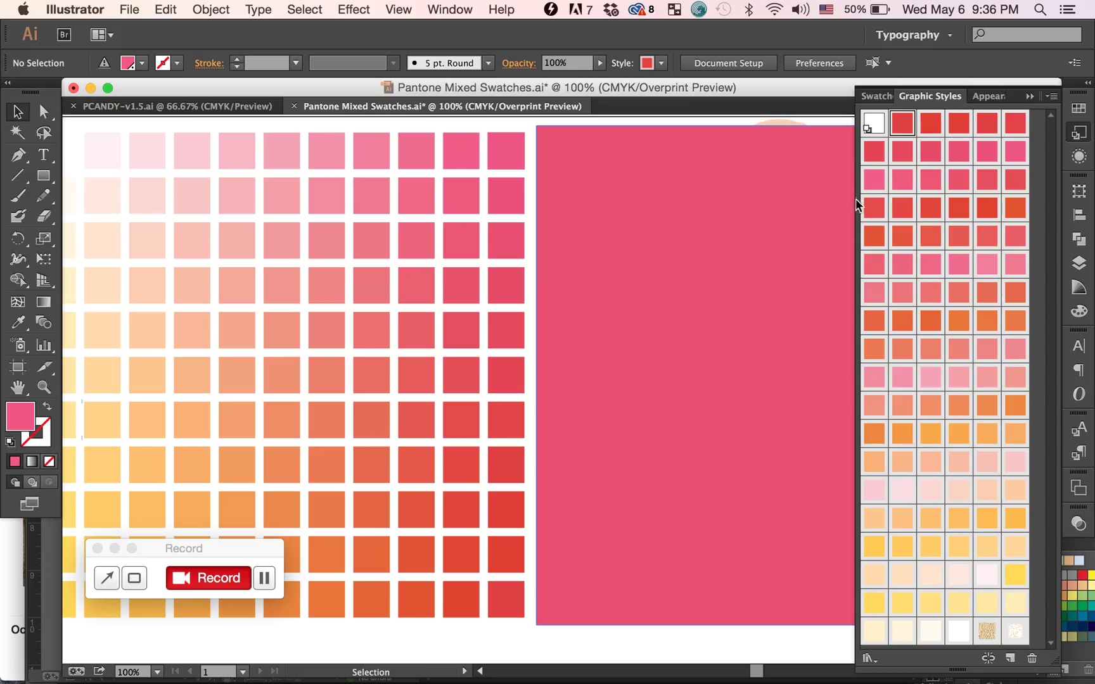
# Widen the Graphic Styles display so the whole set fits, and bring the Swatches into view.
pyautogui.moveTo(854, 203); pyautogui.dragTo(634, 212)
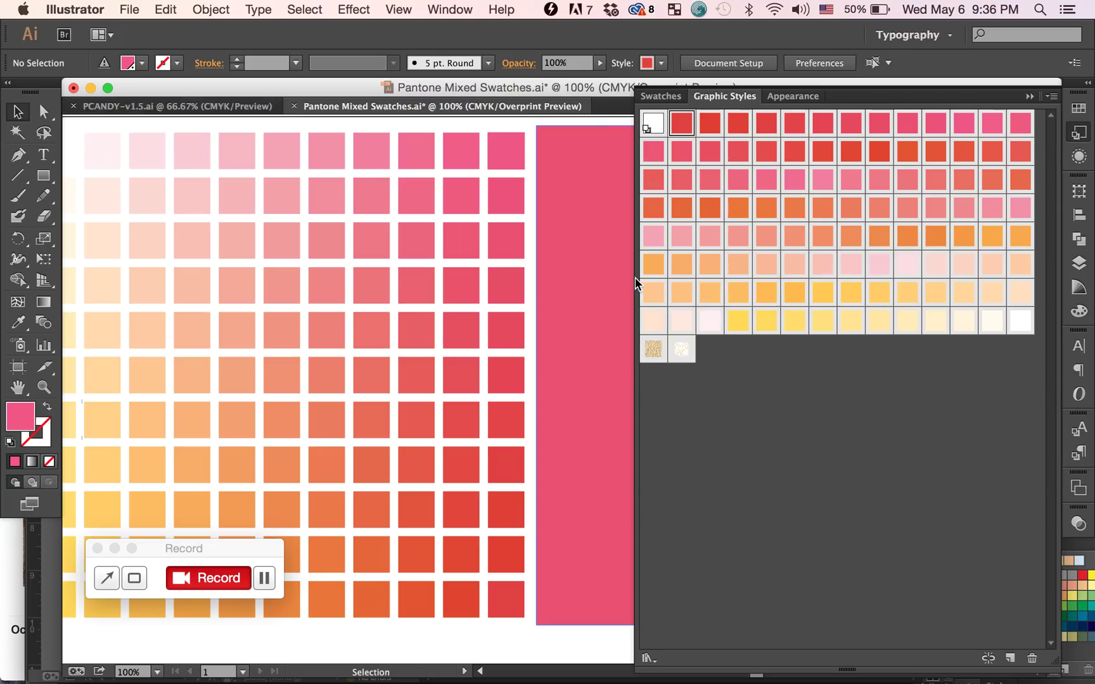
pyautogui.moveTo(633, 277)
pyautogui.mouseDown()
pyautogui.moveTo(738, 289)
pyautogui.moveTo(624, 283)
pyautogui.mouseUp()
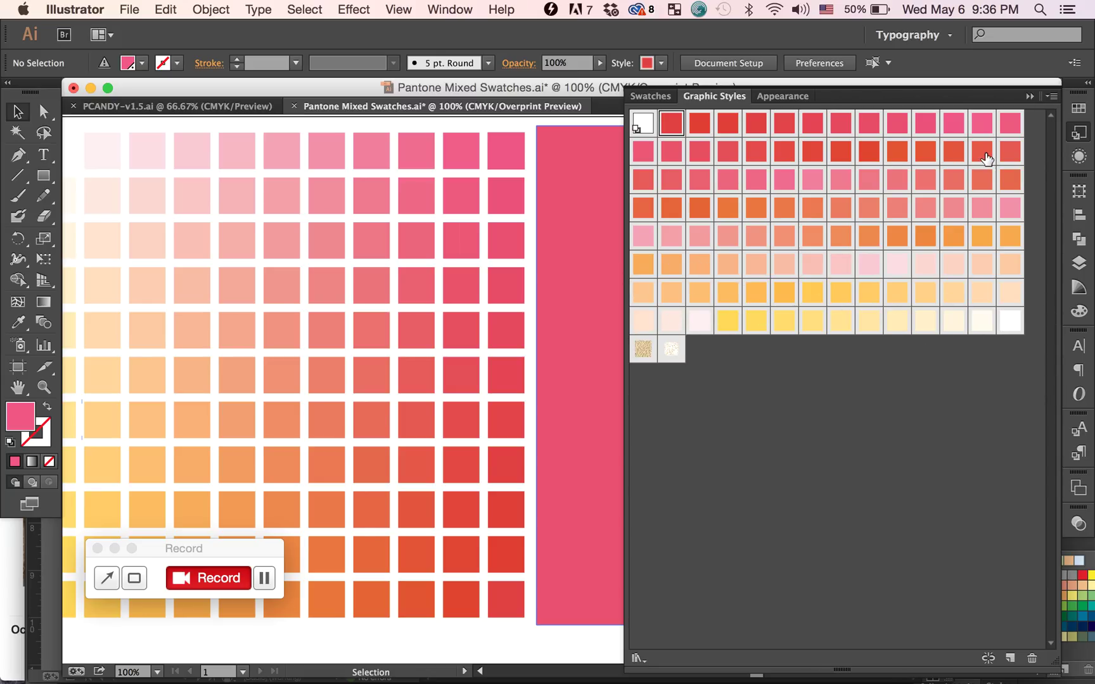
pyautogui.click(1079, 109)
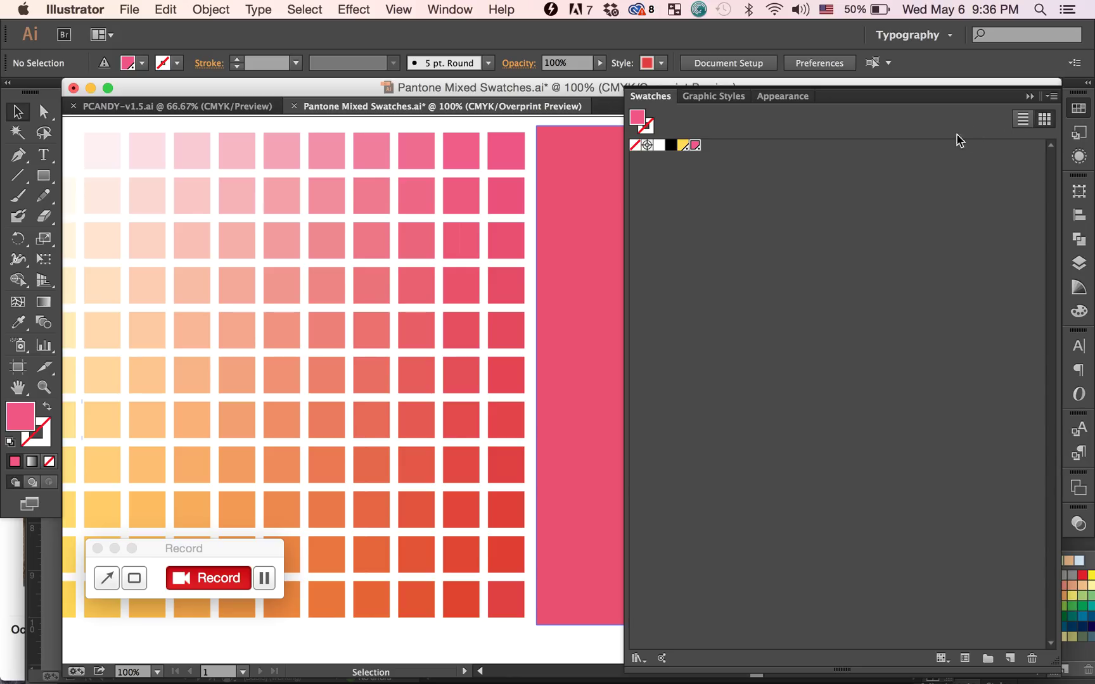
# Detach the Graphic Styles from the Swatches group as a floating palette and widen it to seven styles per row.
pyautogui.moveTo(710, 97); pyautogui.dragTo(294, 92)
pyautogui.moveTo(705, 245); pyautogui.dragTo(466, 253)
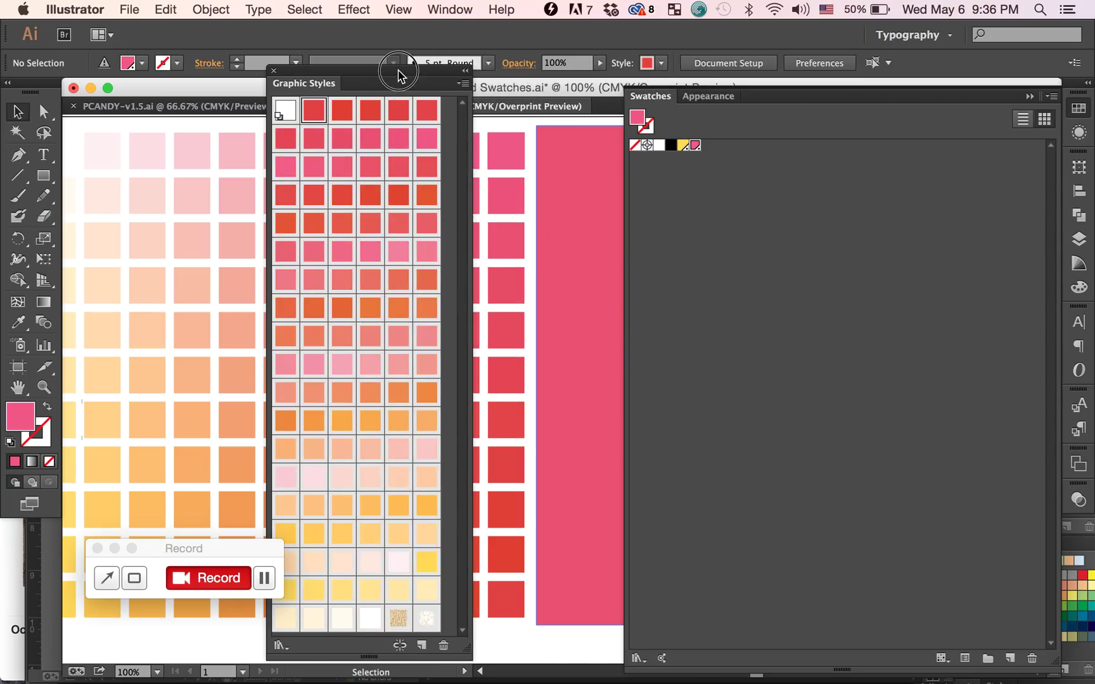
pyautogui.moveTo(397, 78); pyautogui.dragTo(357, 118)
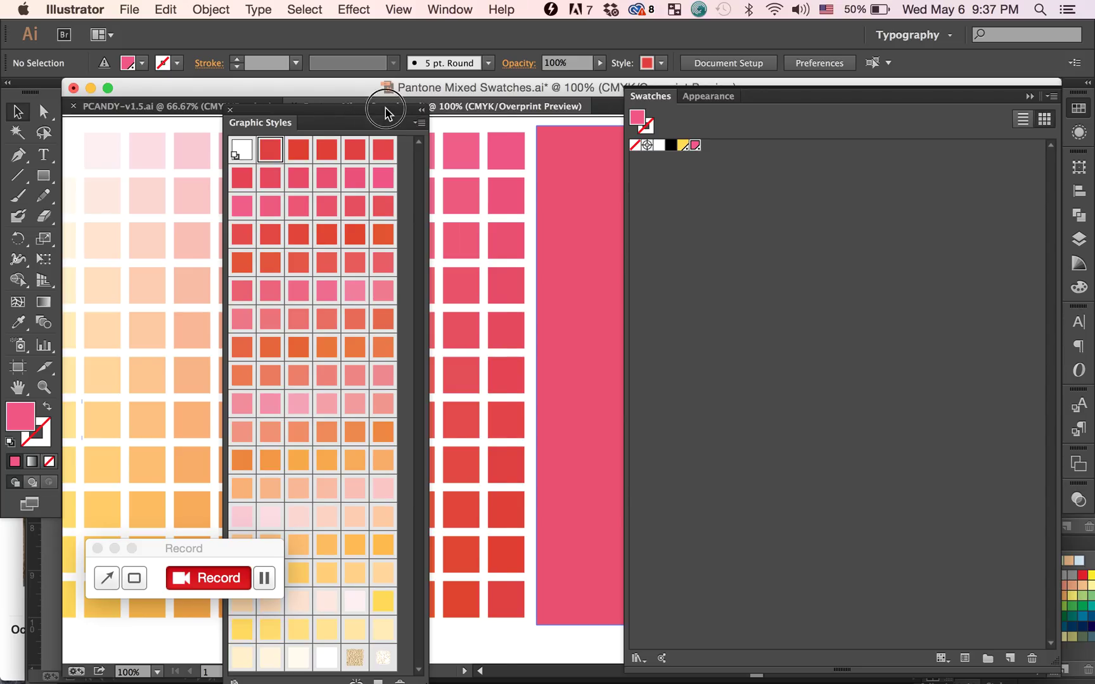
pyautogui.moveTo(385, 111); pyautogui.dragTo(465, 103)
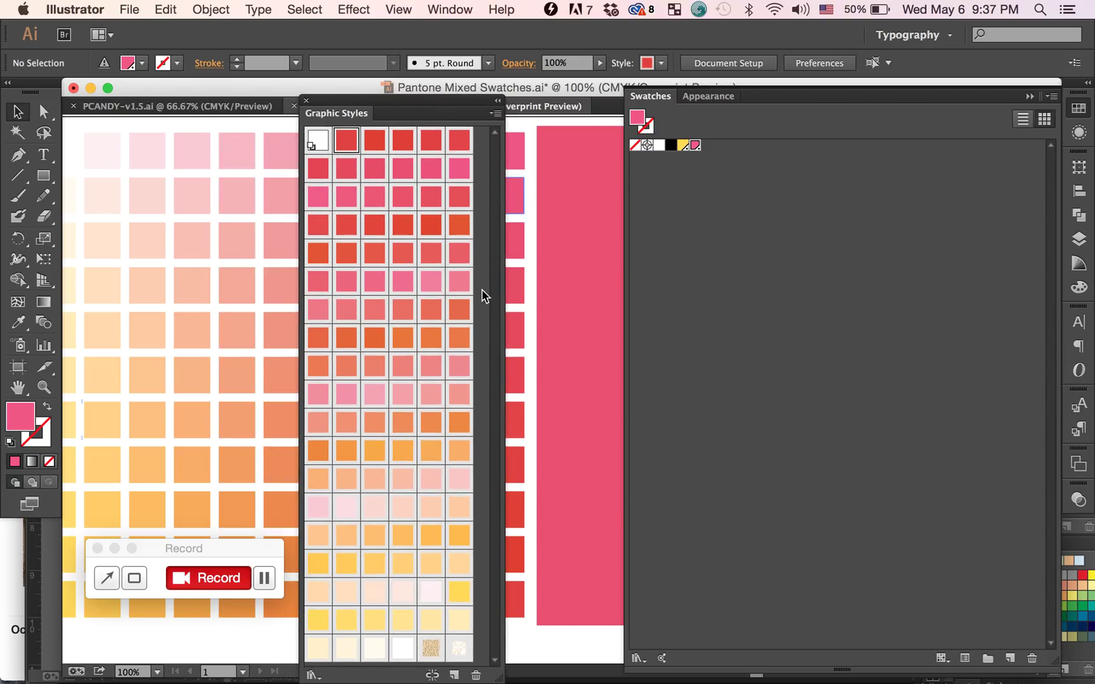
pyautogui.moveTo(505, 652); pyautogui.dragTo(541, 543)
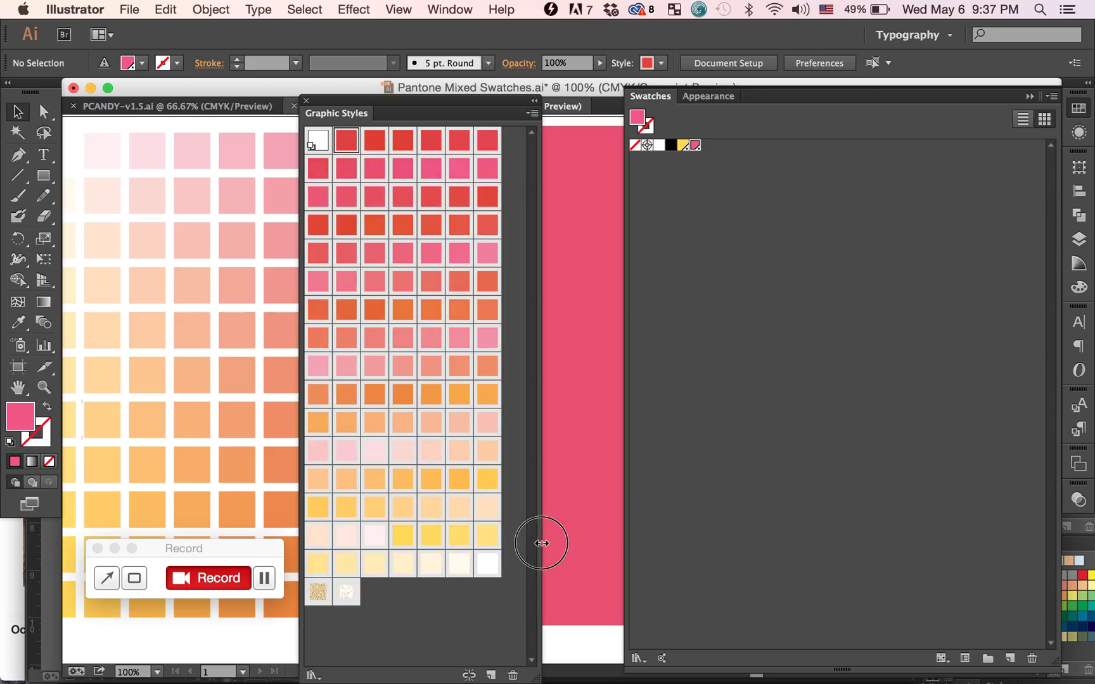
# Shrink the Swatches display to a short strip and place the floating Graphic Styles directly beneath it.
pyautogui.moveTo(844, 668); pyautogui.dragTo(843, 156)
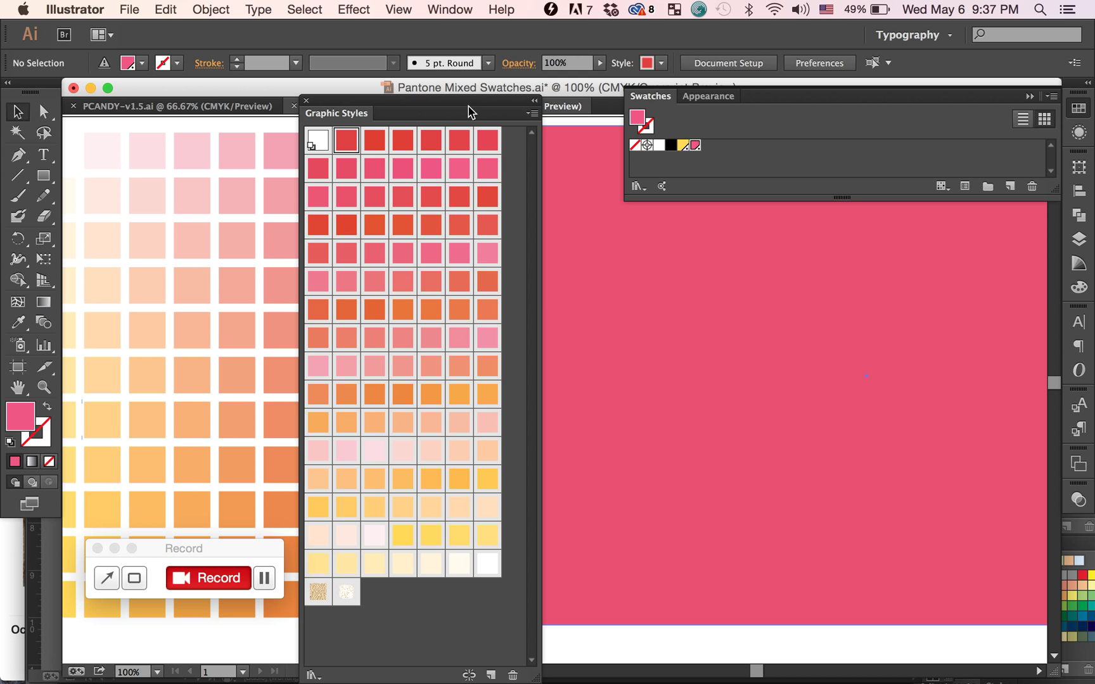
pyautogui.moveTo(470, 109); pyautogui.dragTo(821, 220)
pyautogui.moveTo(692, 223); pyautogui.dragTo(642, 216)
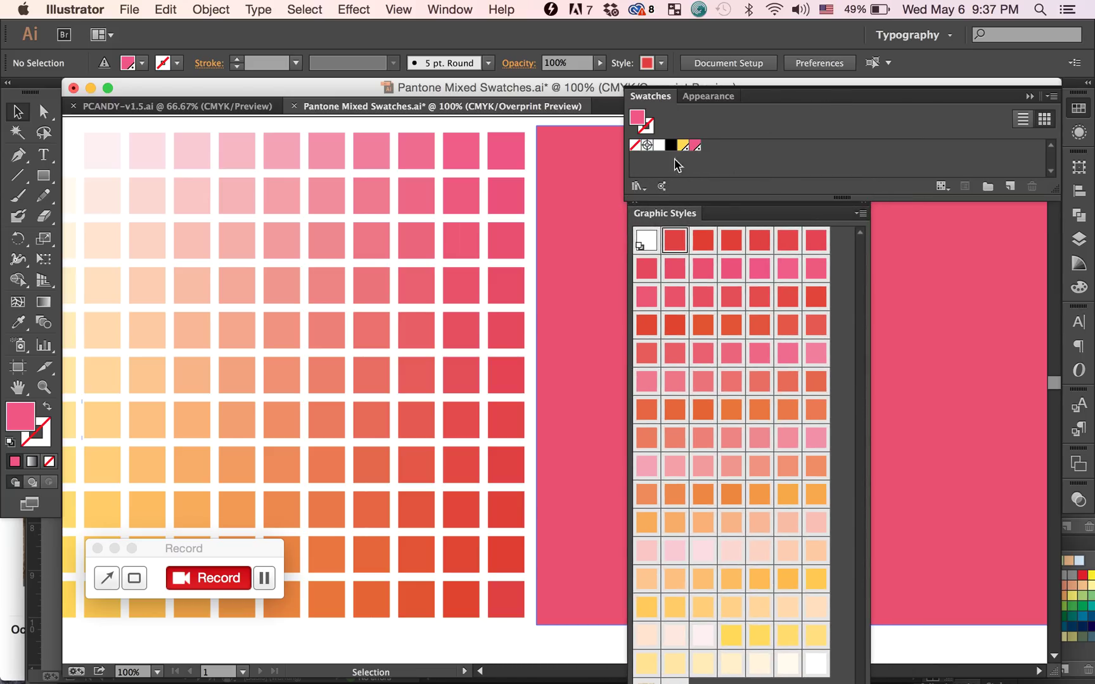
# Load the PANTONE+ Solid Uncoated color book and add the blue PANTONE 293 U to the document's swatches.
pyautogui.click(638, 185)
pyautogui.moveTo(659, 265)
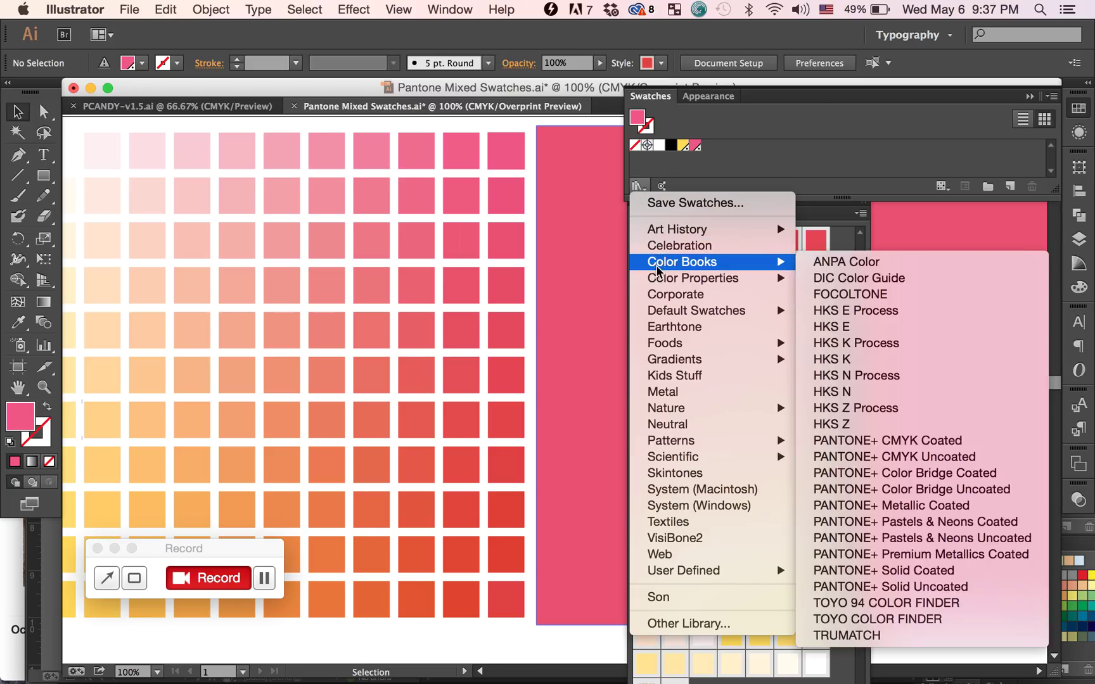
pyautogui.click(930, 587)
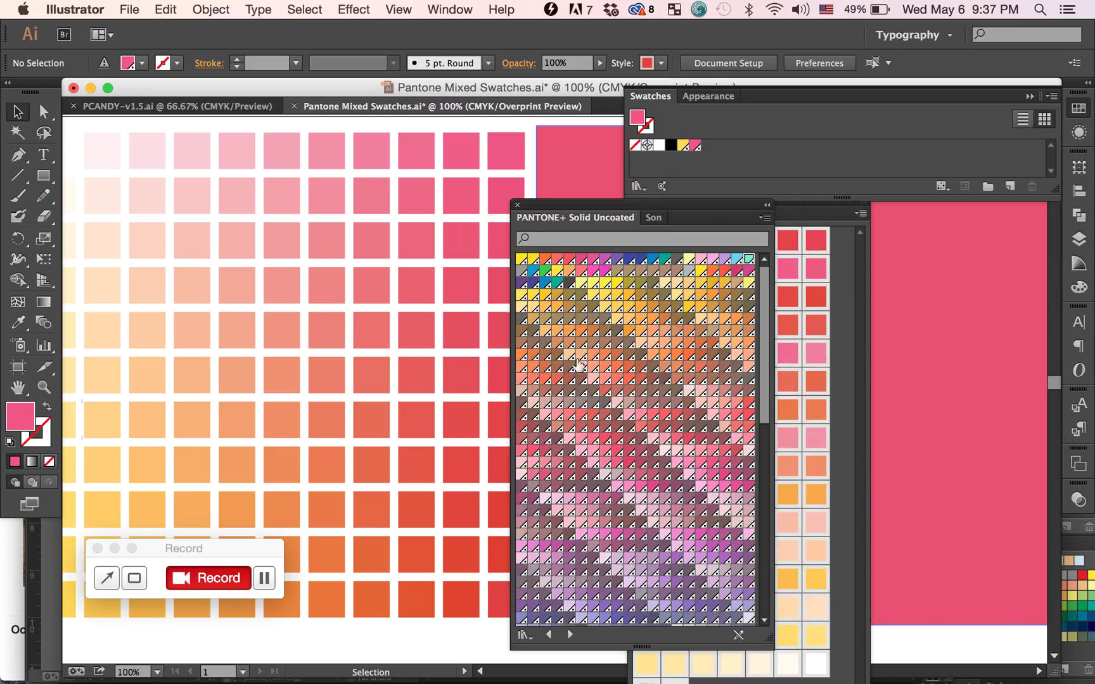
pyautogui.scroll(-3, 587, 339)
pyautogui.scroll(-5, 587, 342)
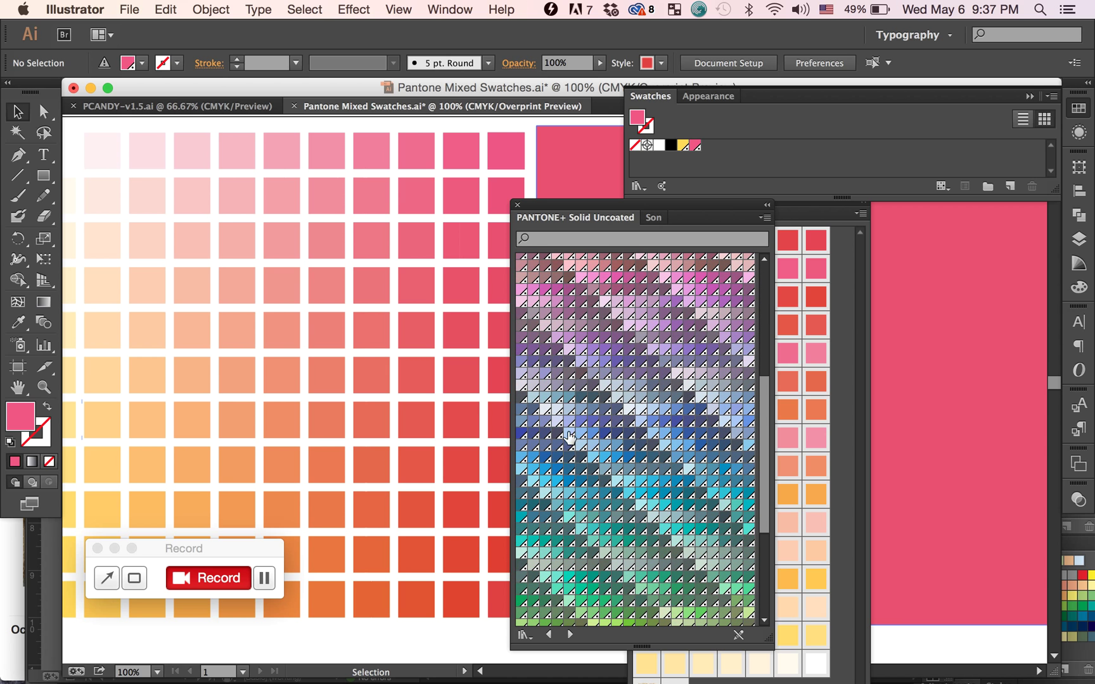
pyautogui.scroll(-5, 619, 531)
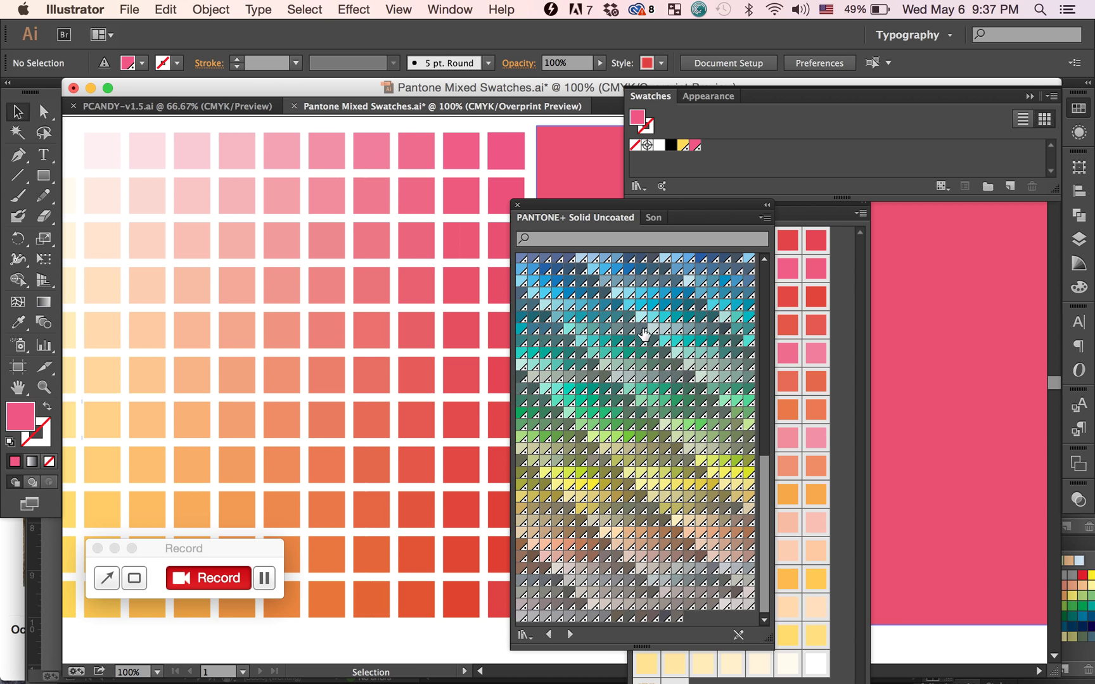
pyautogui.click(704, 259)
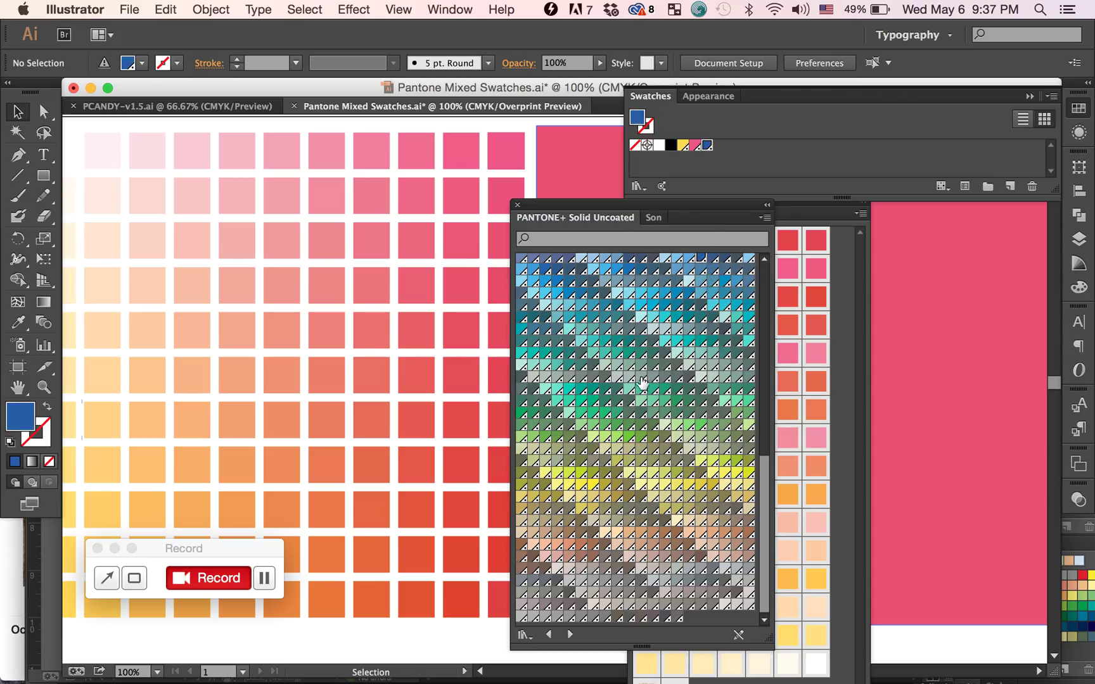
pyautogui.click(746, 144)
# Browse the PANTONE+ Solid Uncoated colors and add a coral red to the document's swatches.
pyautogui.scroll(10, 634, 357)
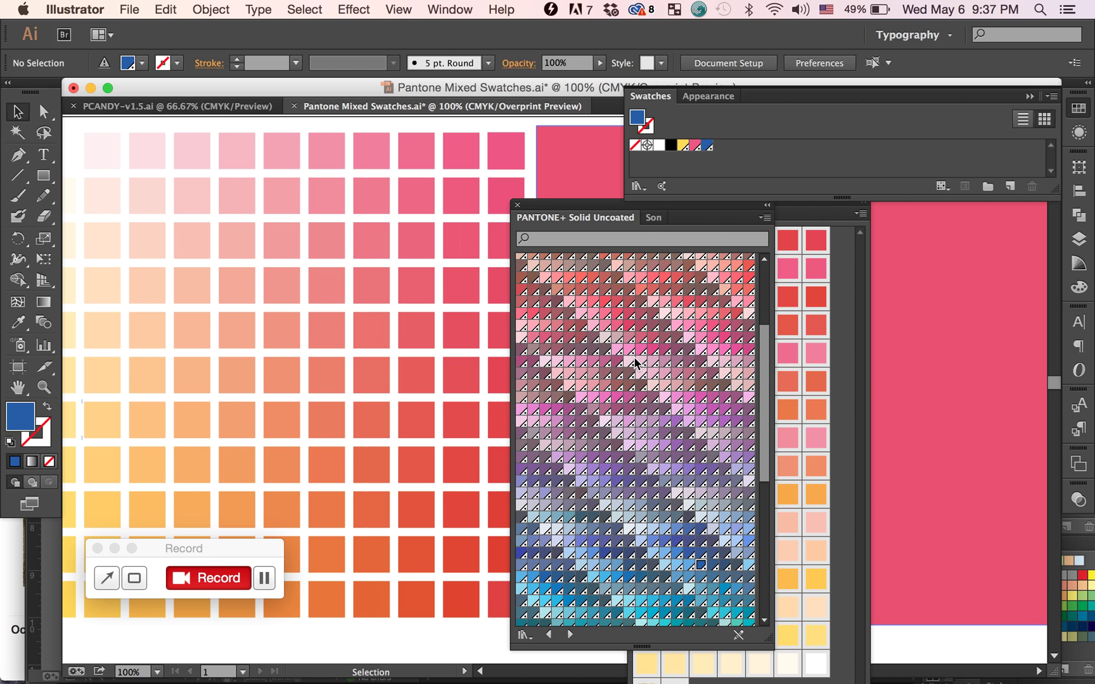
pyautogui.scroll(-3, 654, 313)
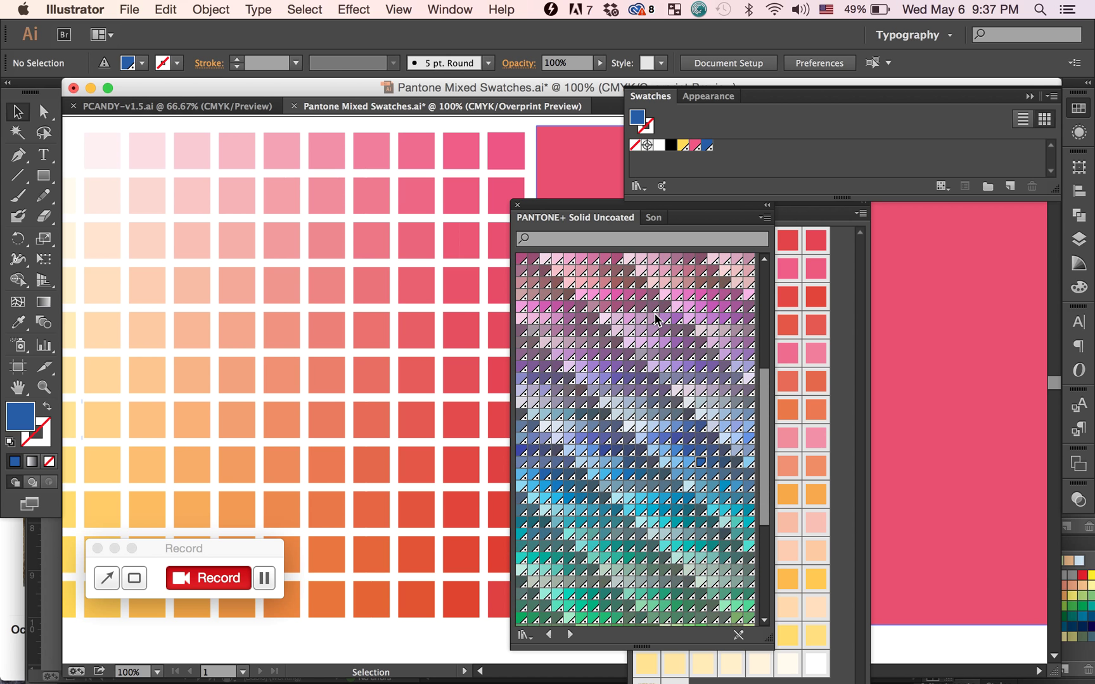
pyautogui.scroll(-6, 655, 313)
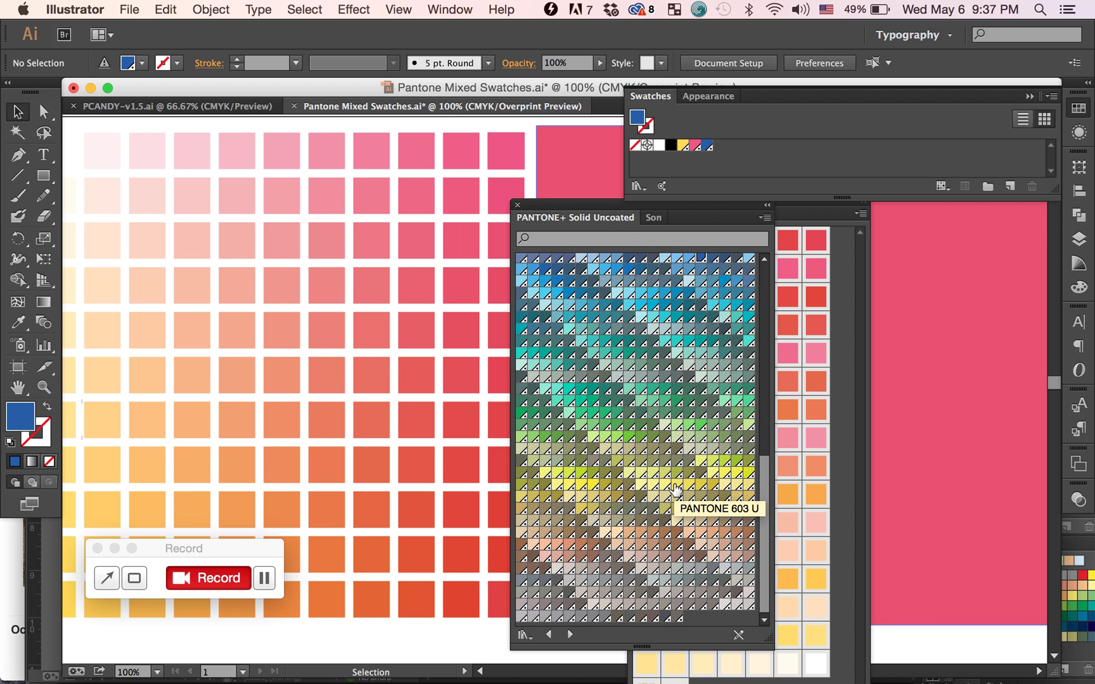
pyautogui.scroll(10, 631, 465)
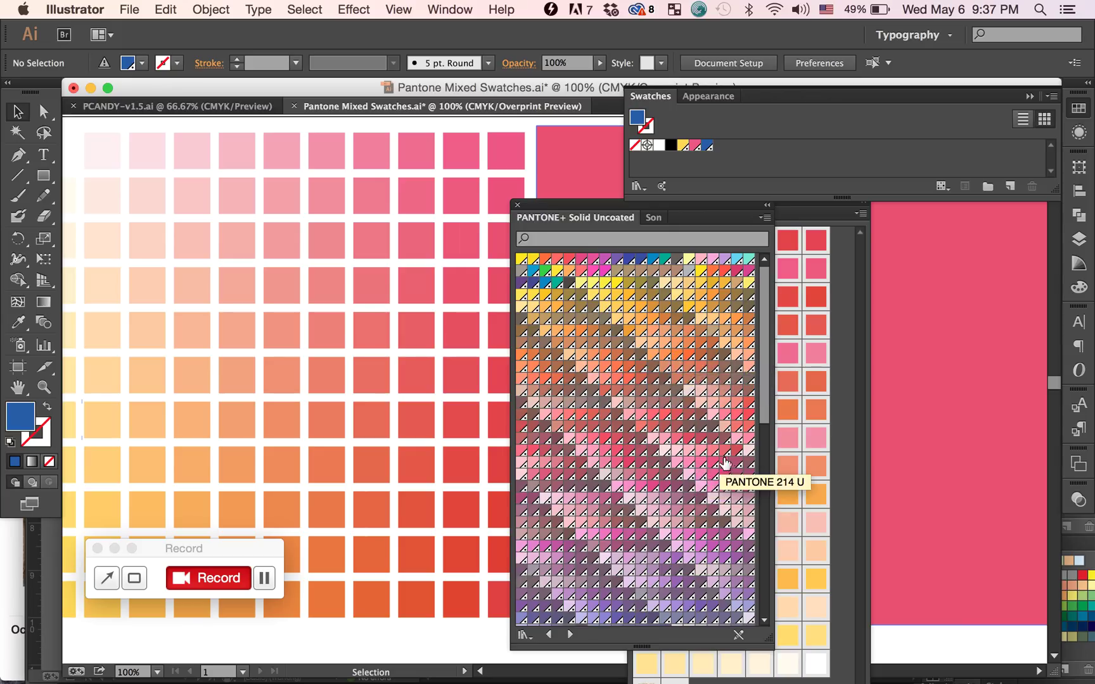
pyautogui.click(581, 415)
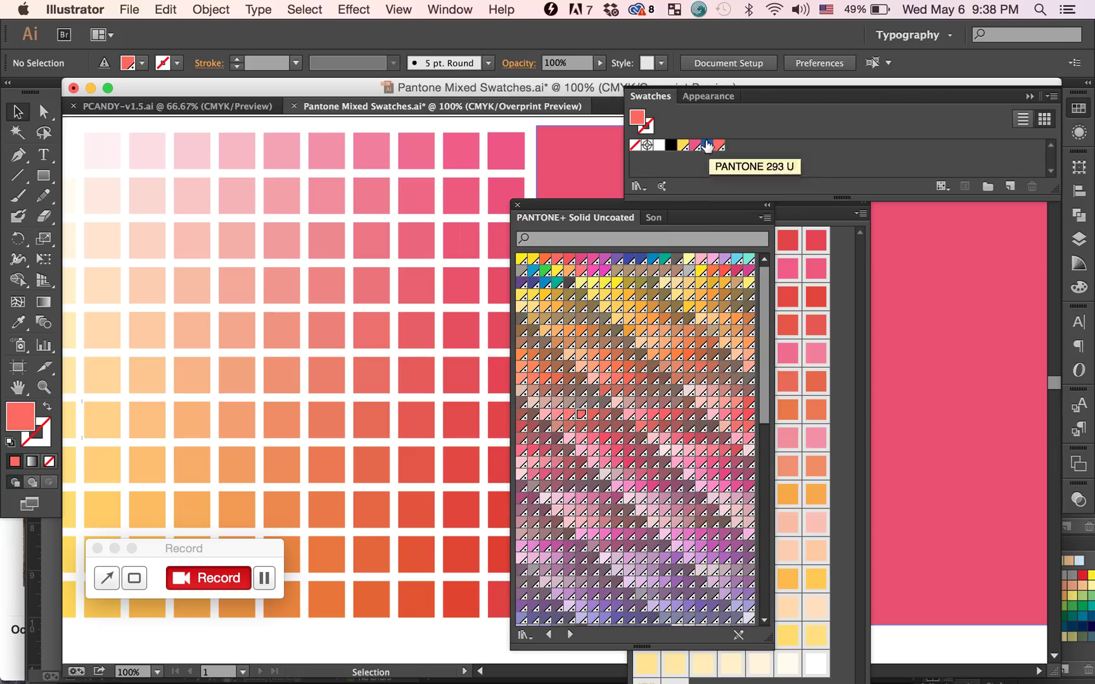
# Try to merge the blue PANTONE 293 U swatch into the yellow PANTONE 114 U swatch, and undo the merge.
pyautogui.click(683, 147)
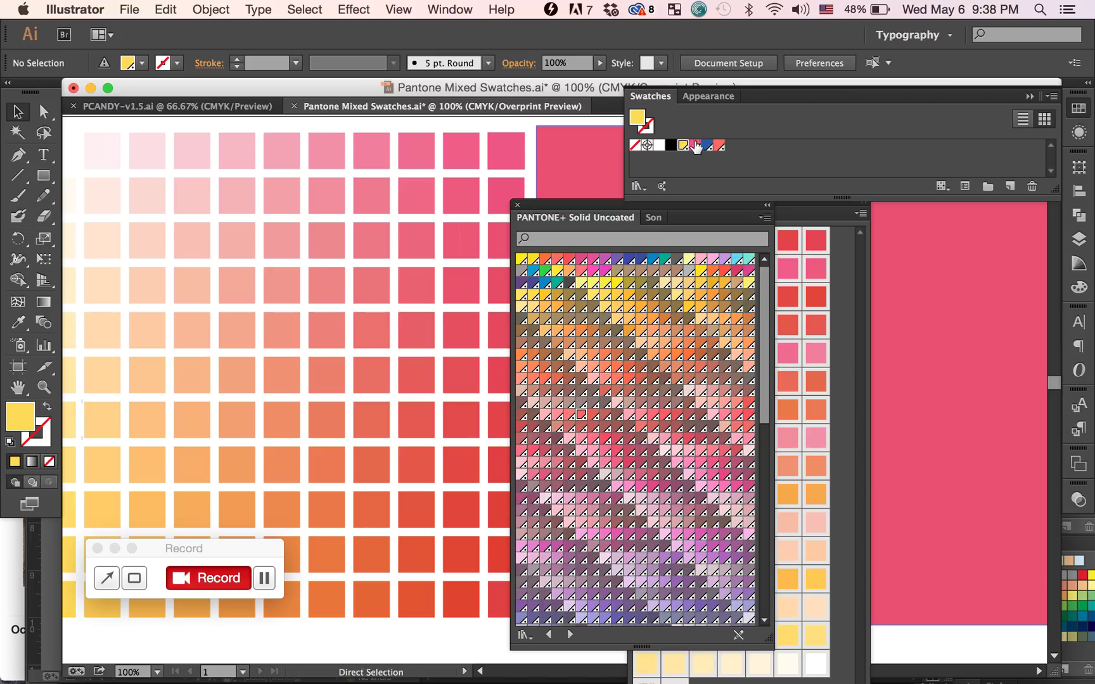
pyautogui.keyDown('super'); pyautogui.click(708, 147); pyautogui.keyUp('super')
pyautogui.click(1051, 97)
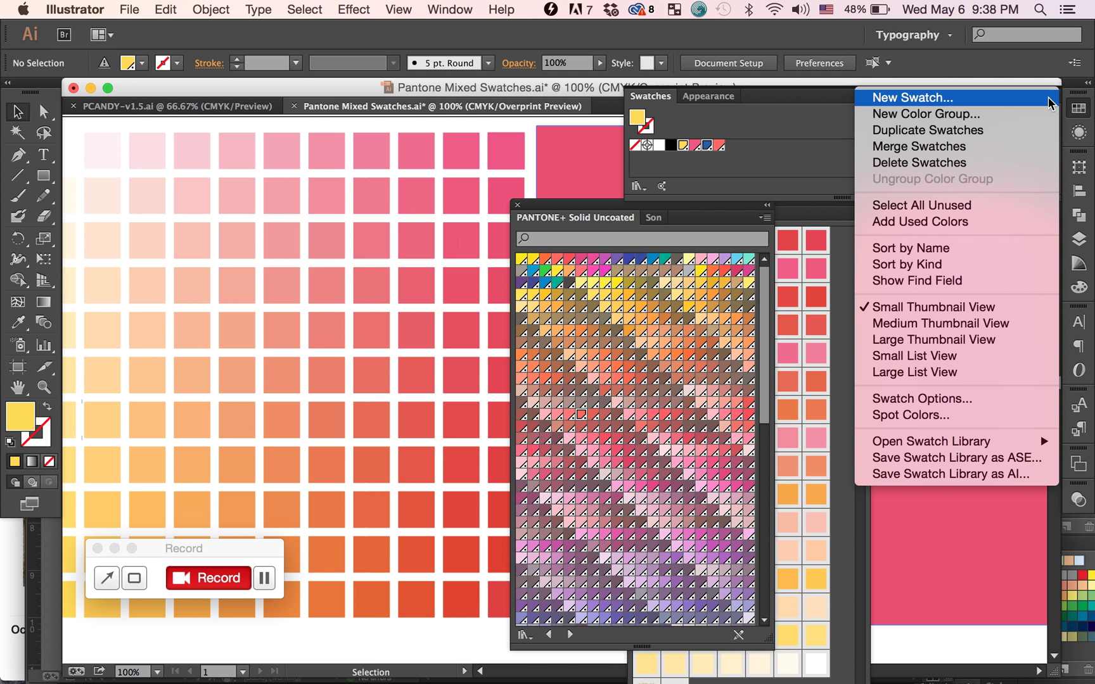
pyautogui.click(1004, 146)
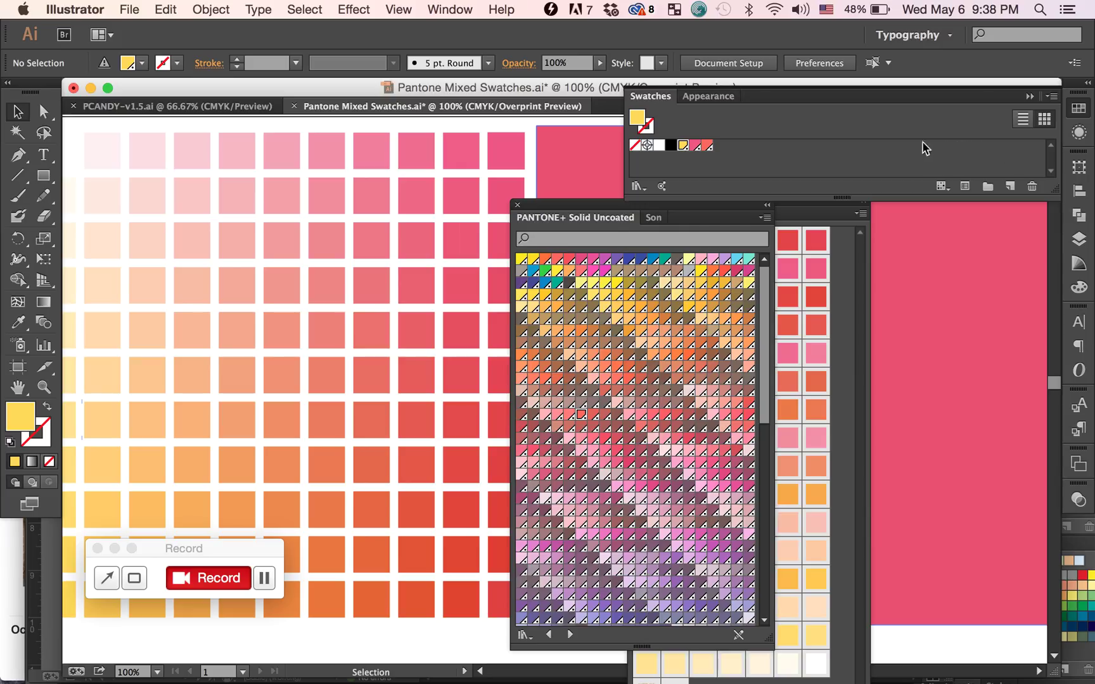
pyautogui.press('super+z')
# Merge the yellow PANTONE 114 U swatch into the blue PANTONE 293 U and move the Pantone library clear of the Graphic Styles.
pyautogui.click(708, 146)
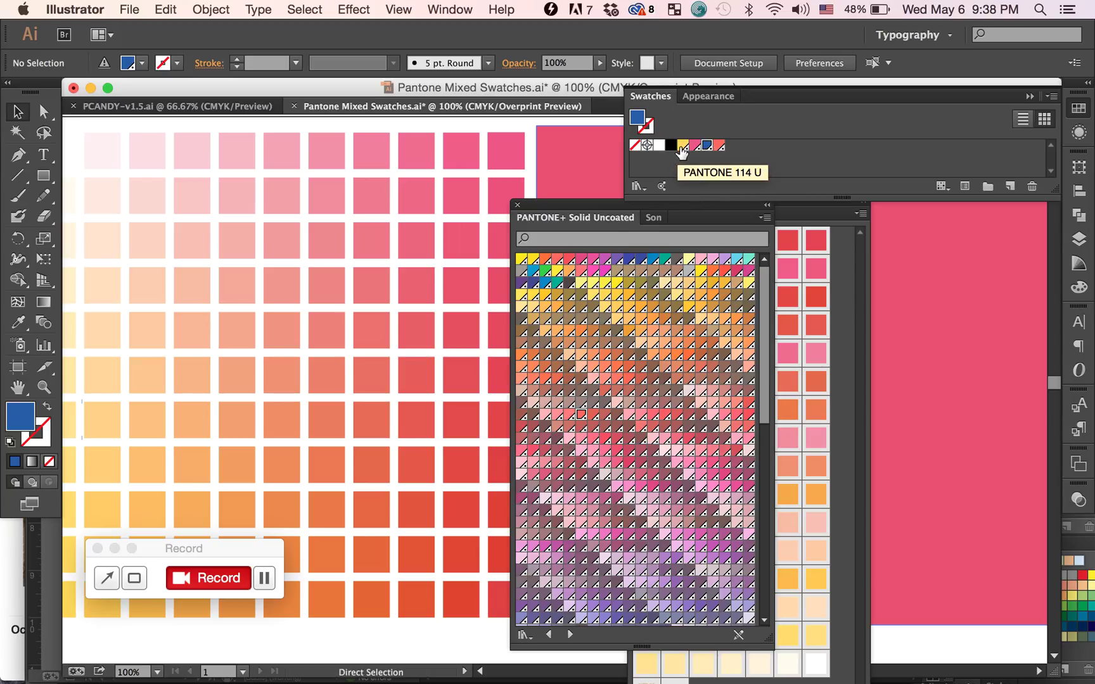
pyautogui.moveTo(683, 147); pyautogui.dragTo(682, 147)
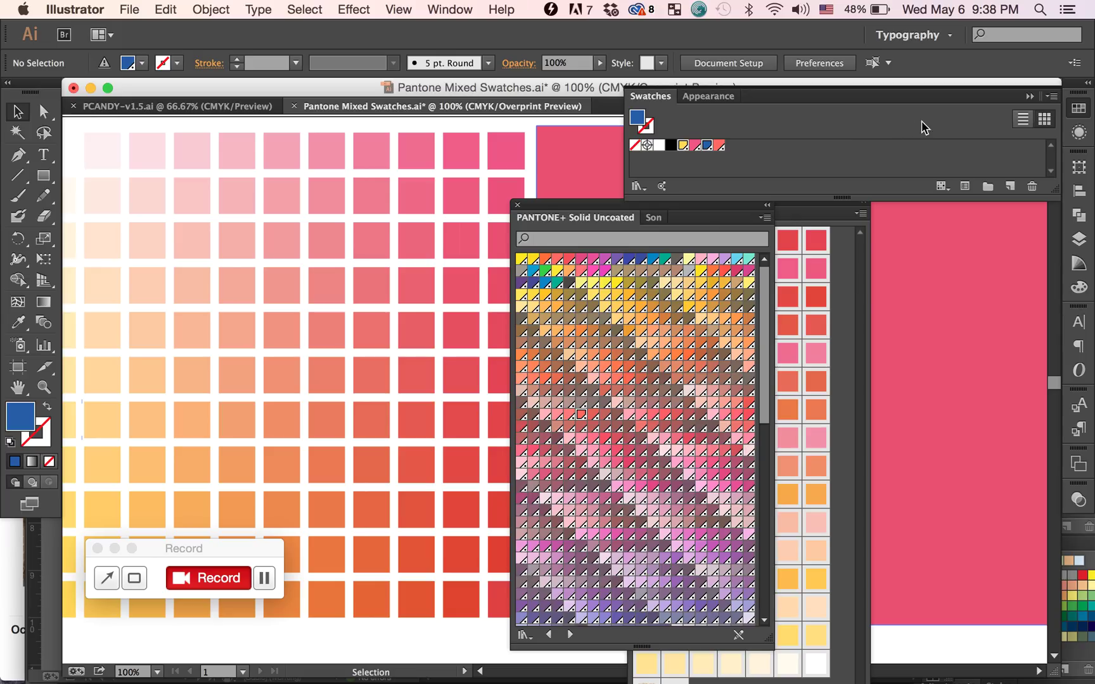
pyautogui.click(1051, 95)
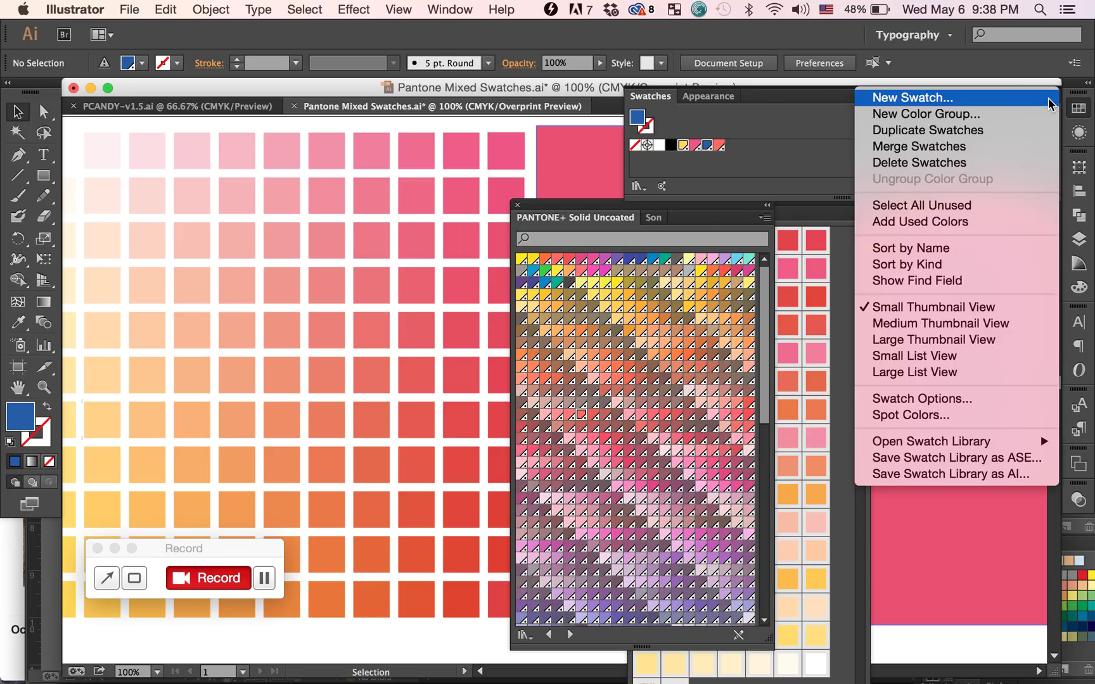
pyautogui.click(1025, 147)
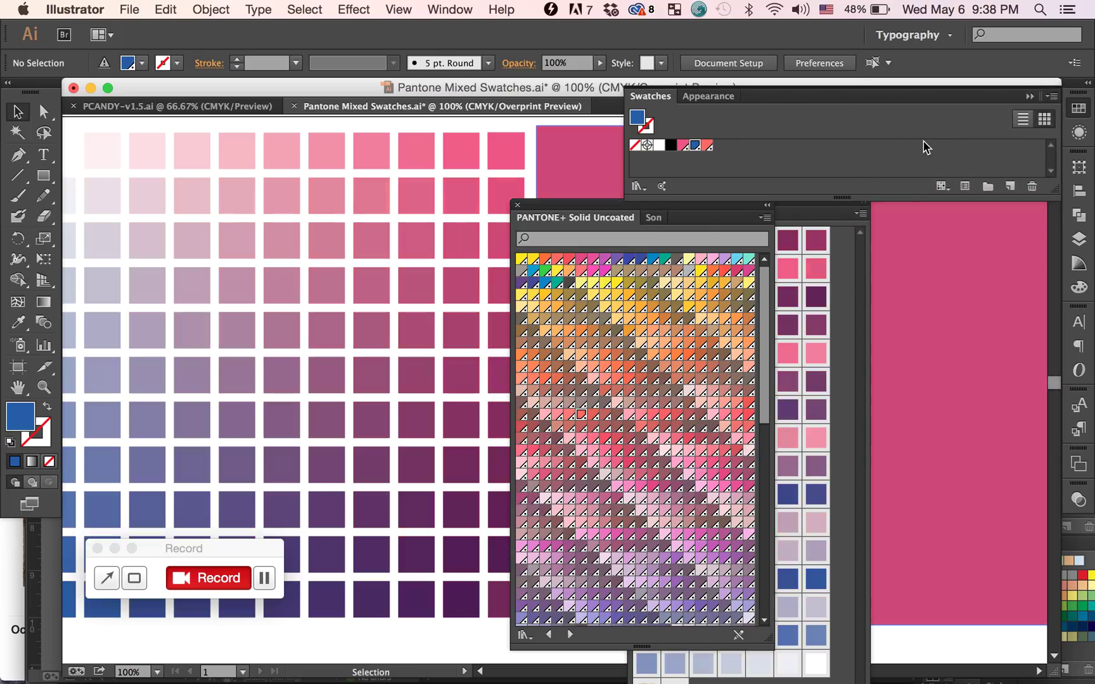
pyautogui.hscroll(-3, 396, 288)
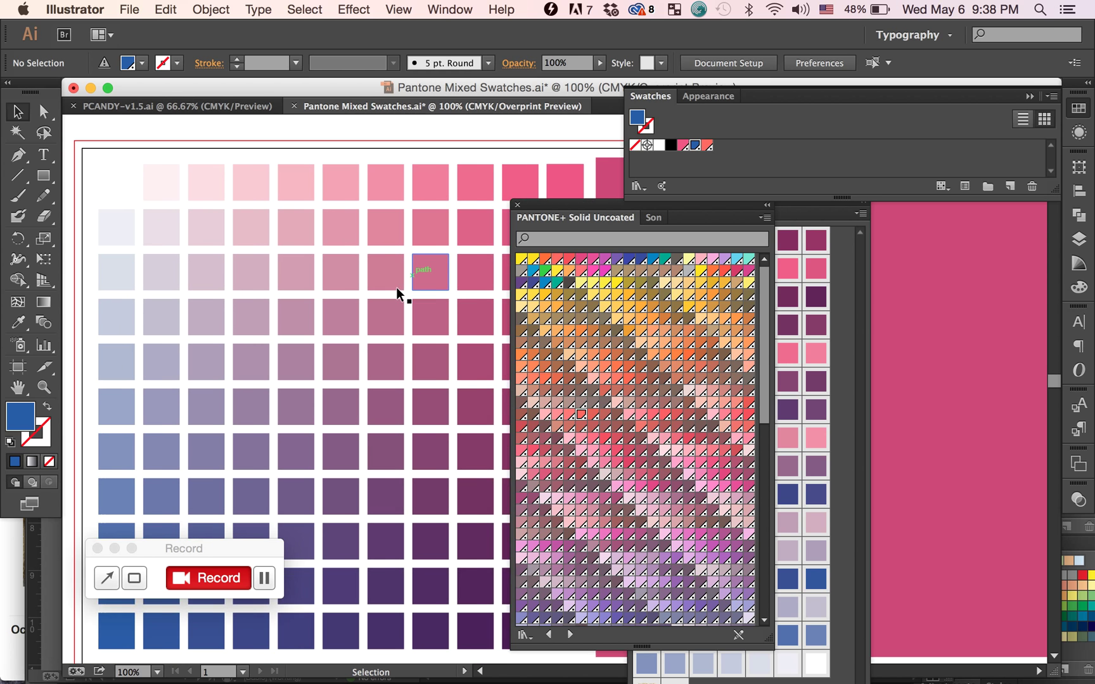
pyautogui.moveTo(616, 203); pyautogui.dragTo(993, 241)
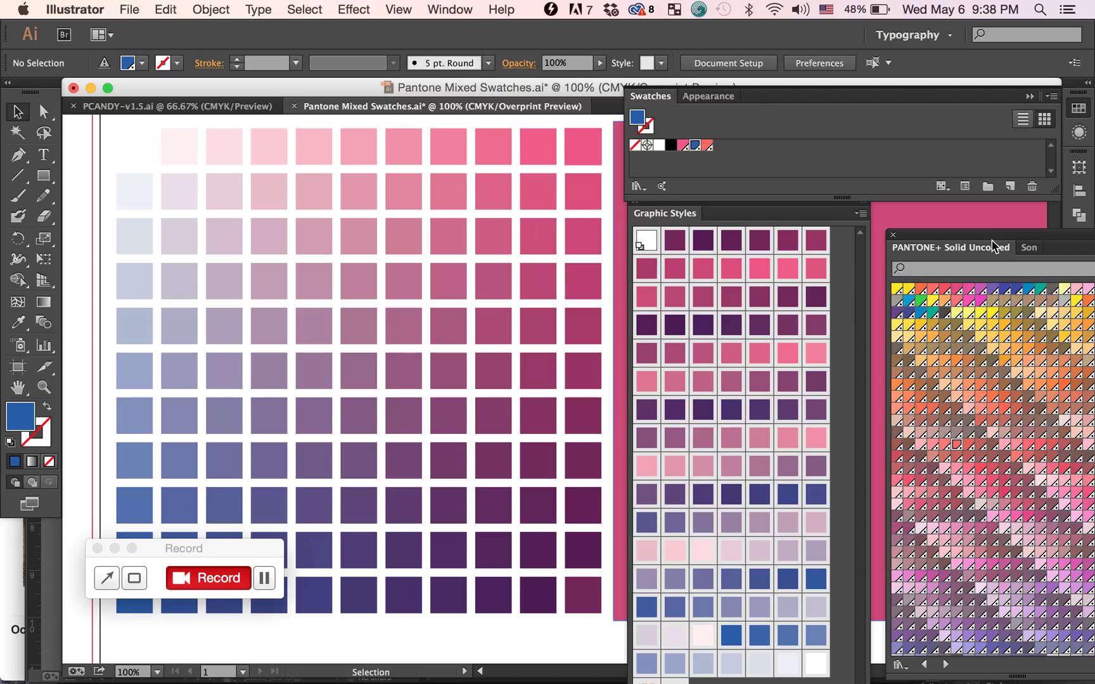
# Try a navy graphic style and a muted purple one on a single pink-purple grid square, and undo both changes.
pyautogui.scroll(3, 441, 393)
pyautogui.hscroll(2, 442, 394)
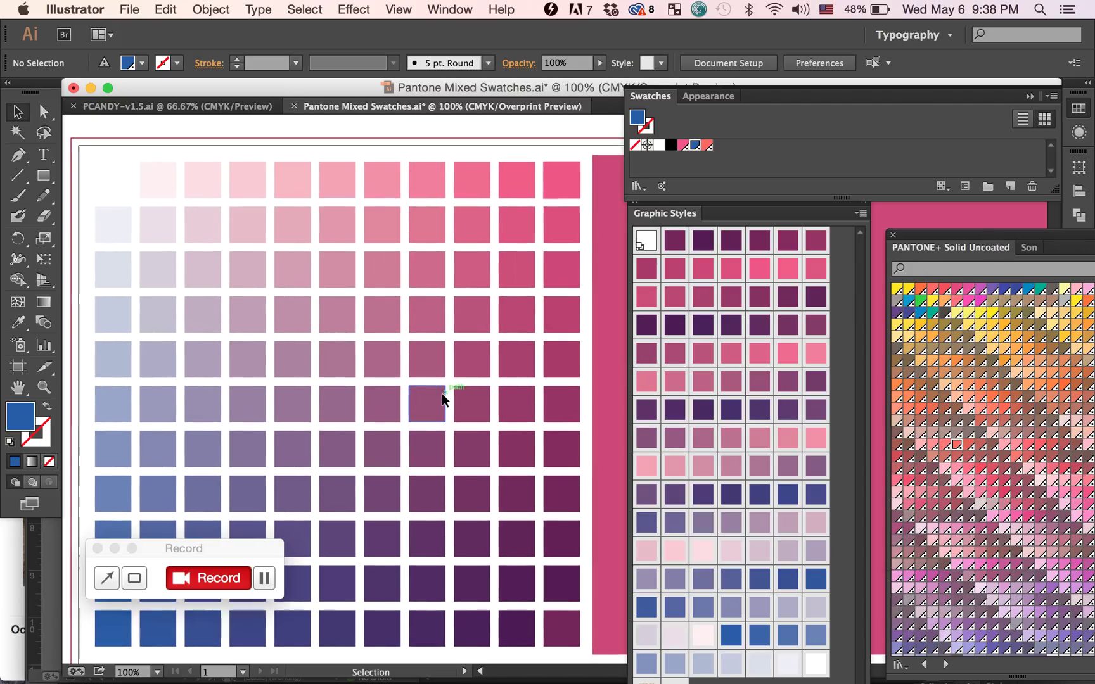
pyautogui.click(430, 313)
pyautogui.click(788, 500)
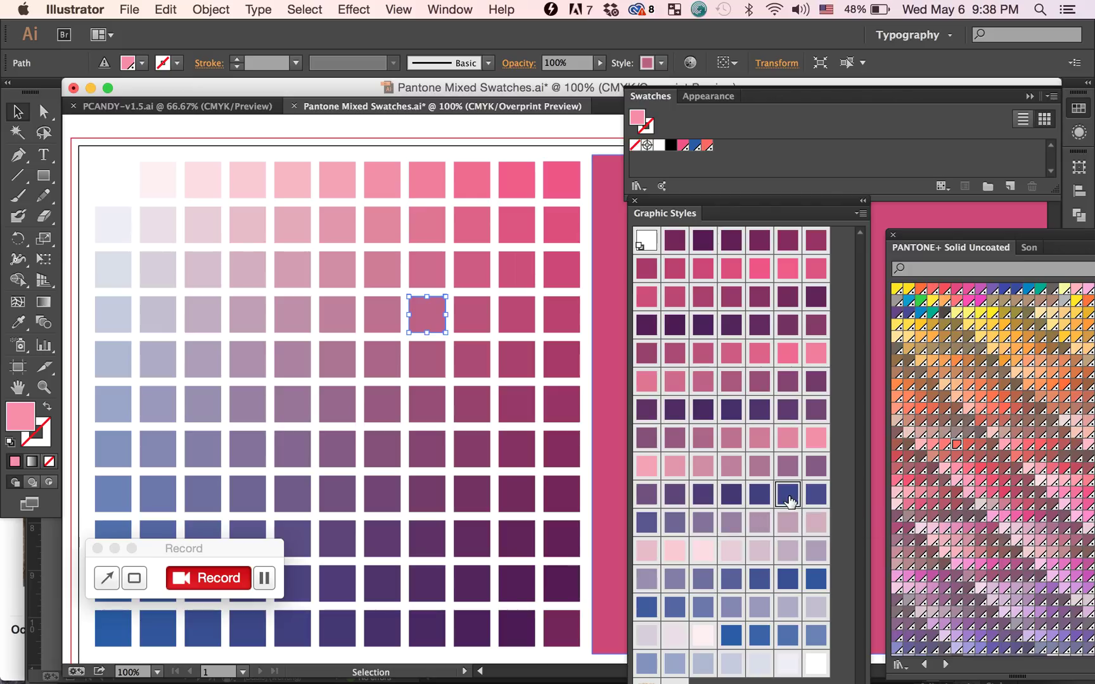
pyautogui.click(724, 525)
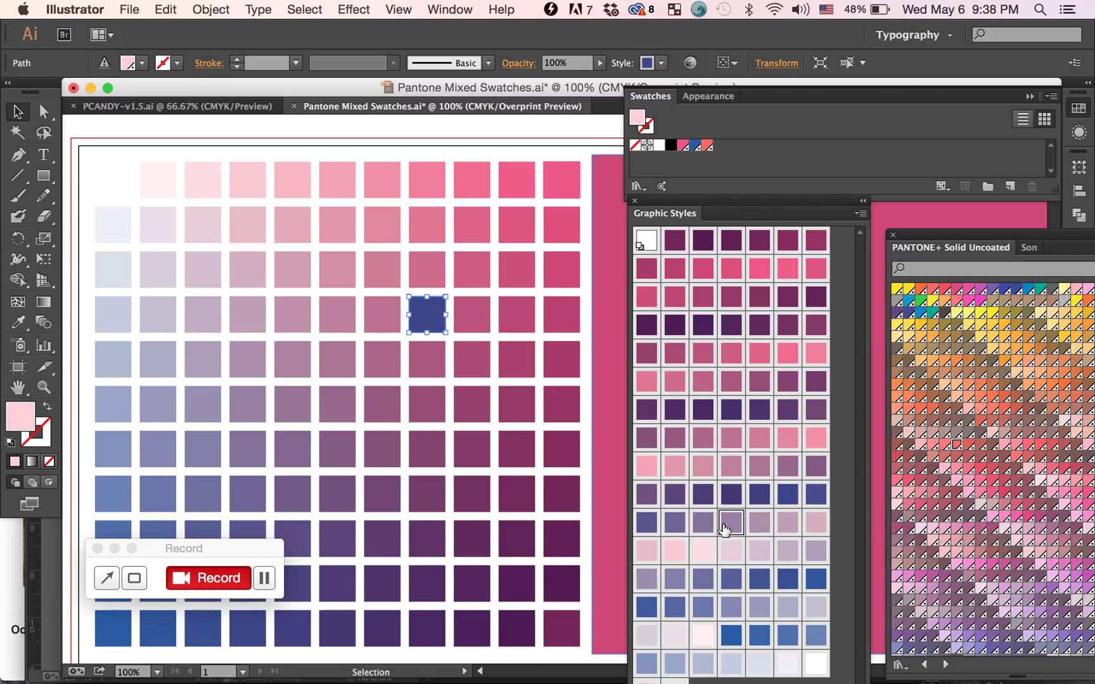
pyautogui.press('super+z')
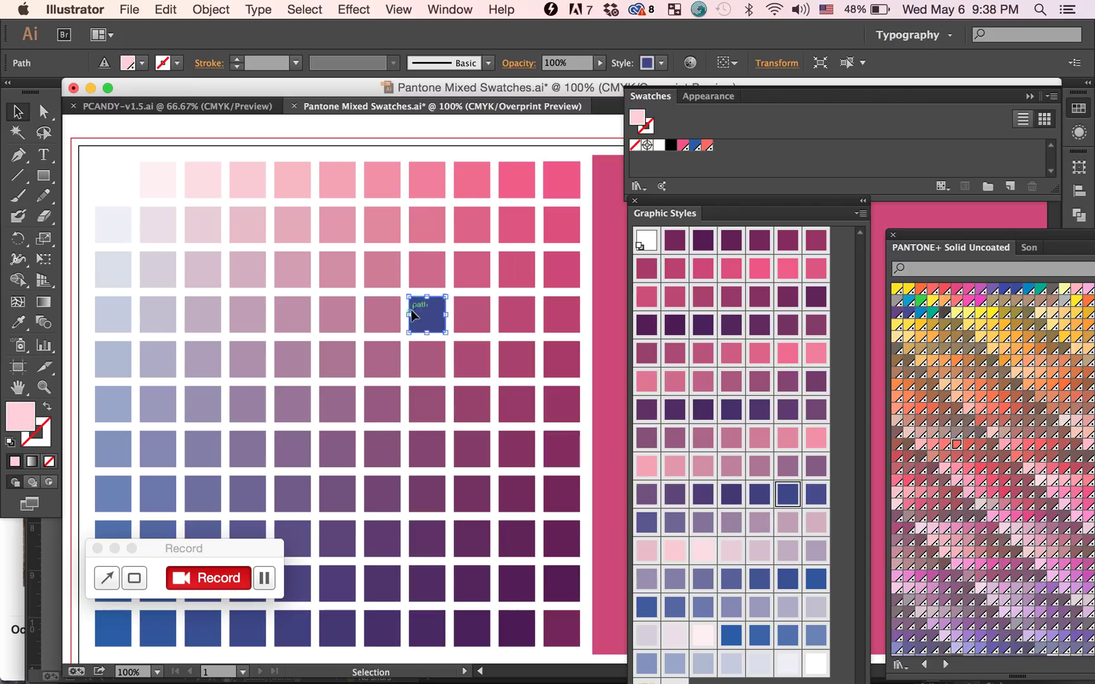
pyautogui.press('super+z')
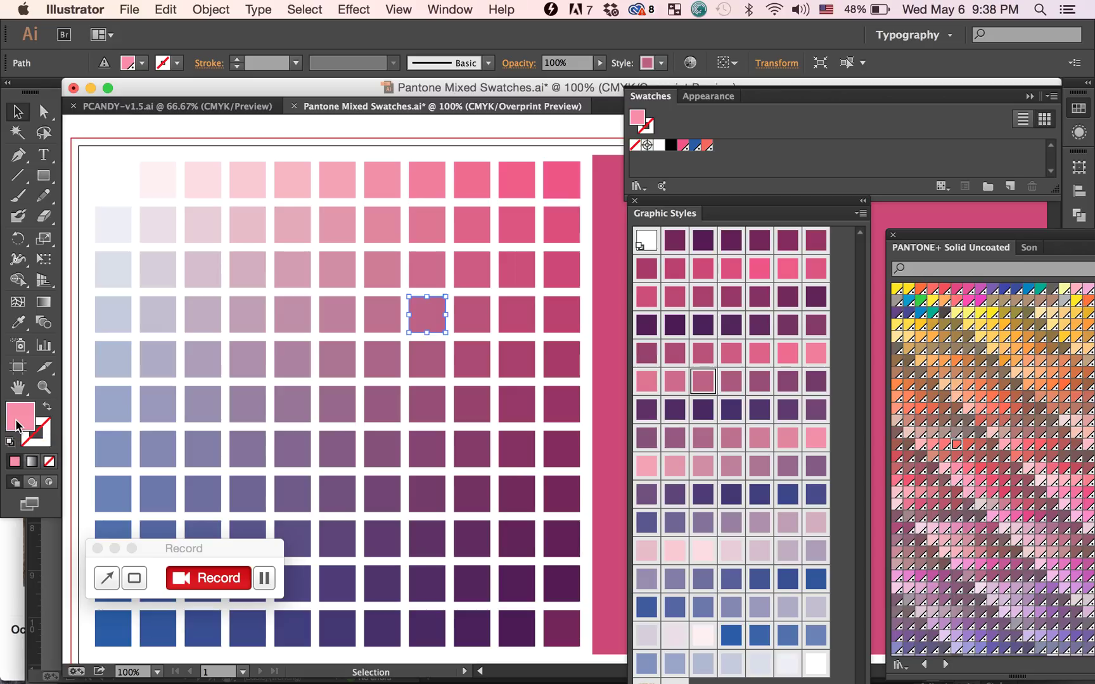
# Select several squares across the color grid one by one to examine their fill tints and linked graphic styles.
pyautogui.click(80, 393)
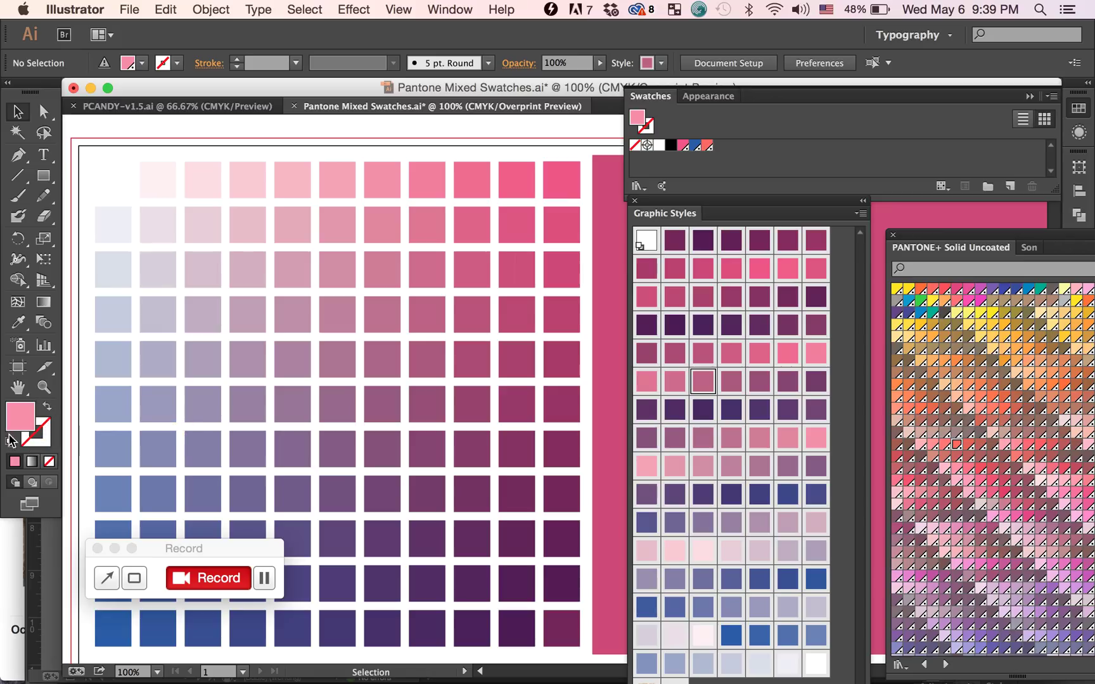
pyautogui.click(332, 312)
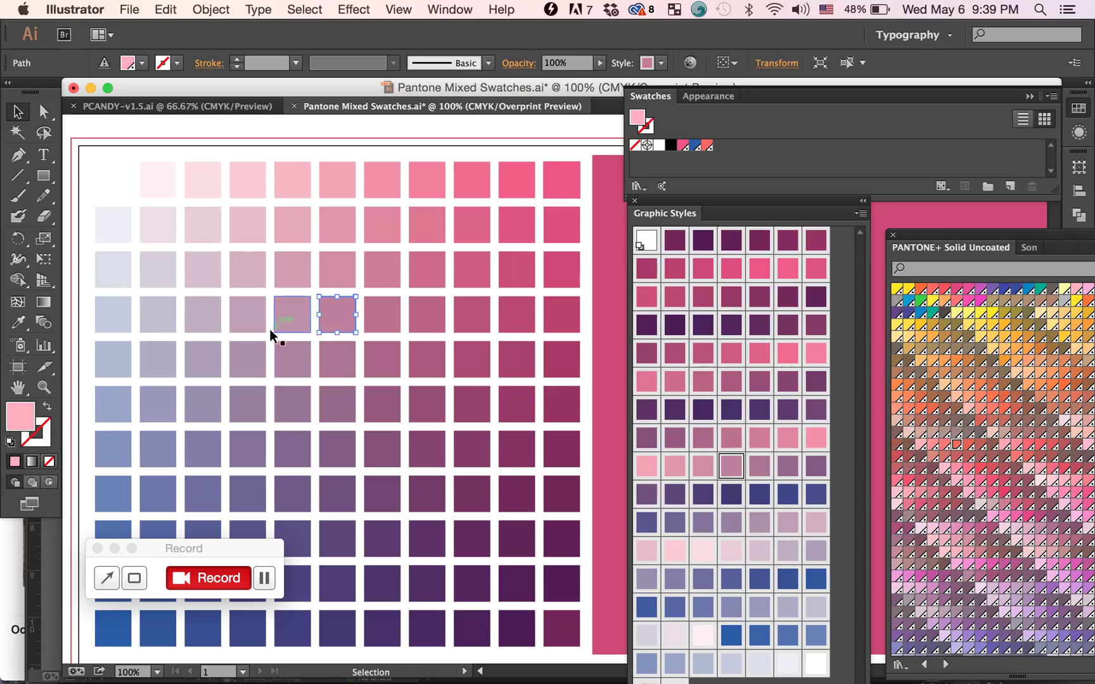
pyautogui.click(239, 360)
pyautogui.click(193, 325)
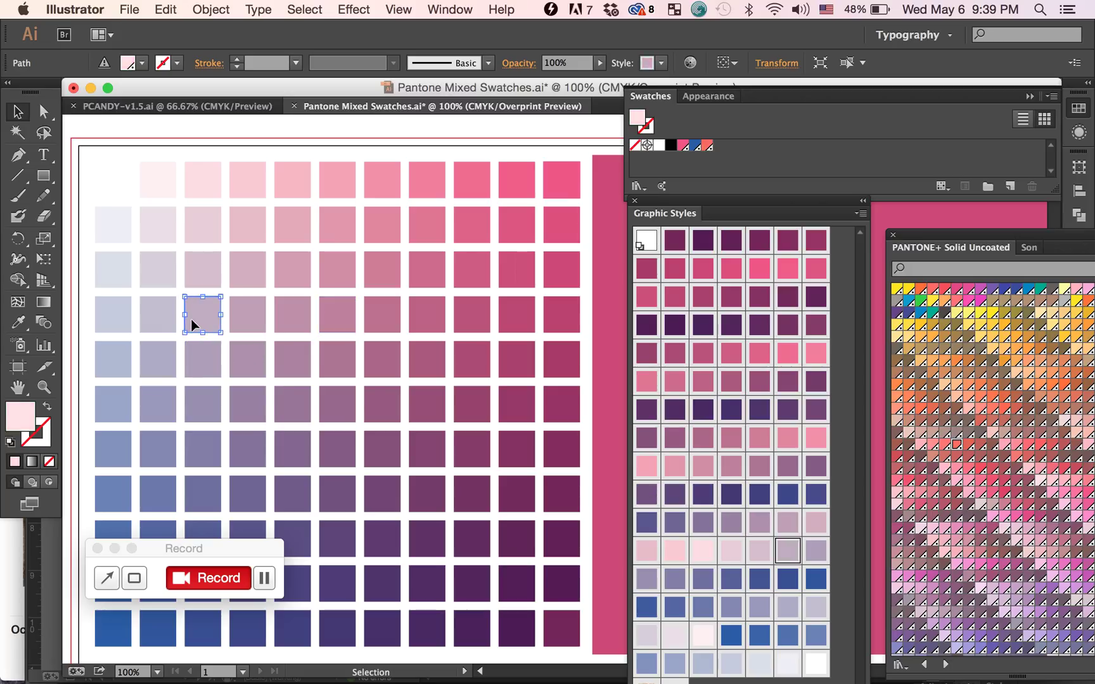
pyautogui.click(425, 492)
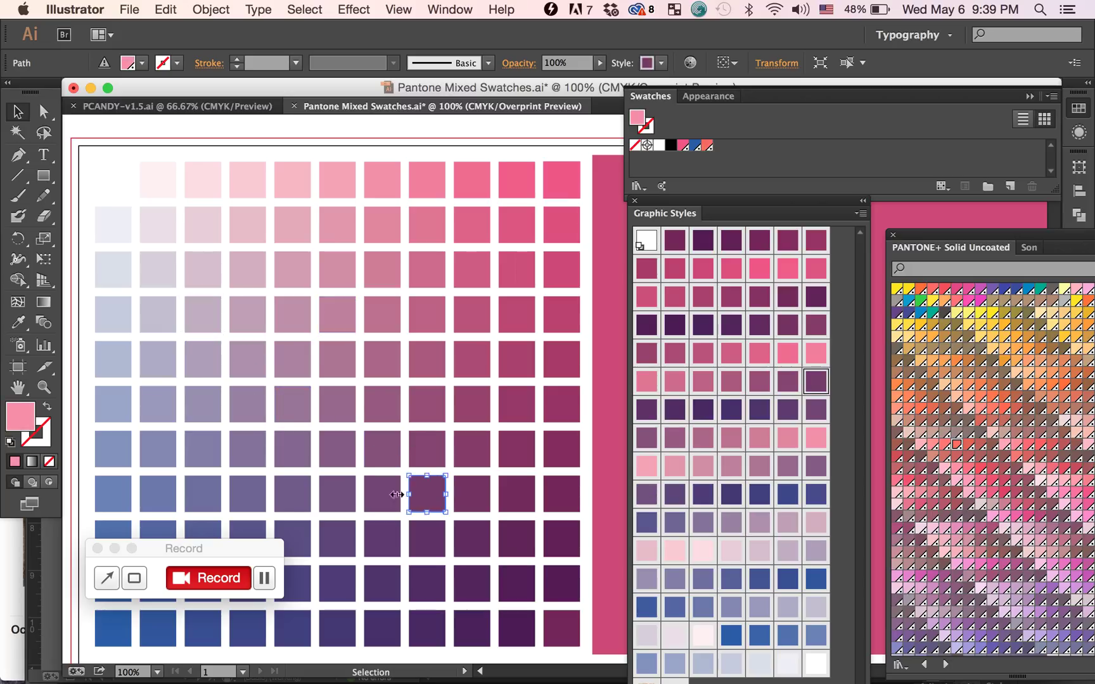
pyautogui.click(239, 629)
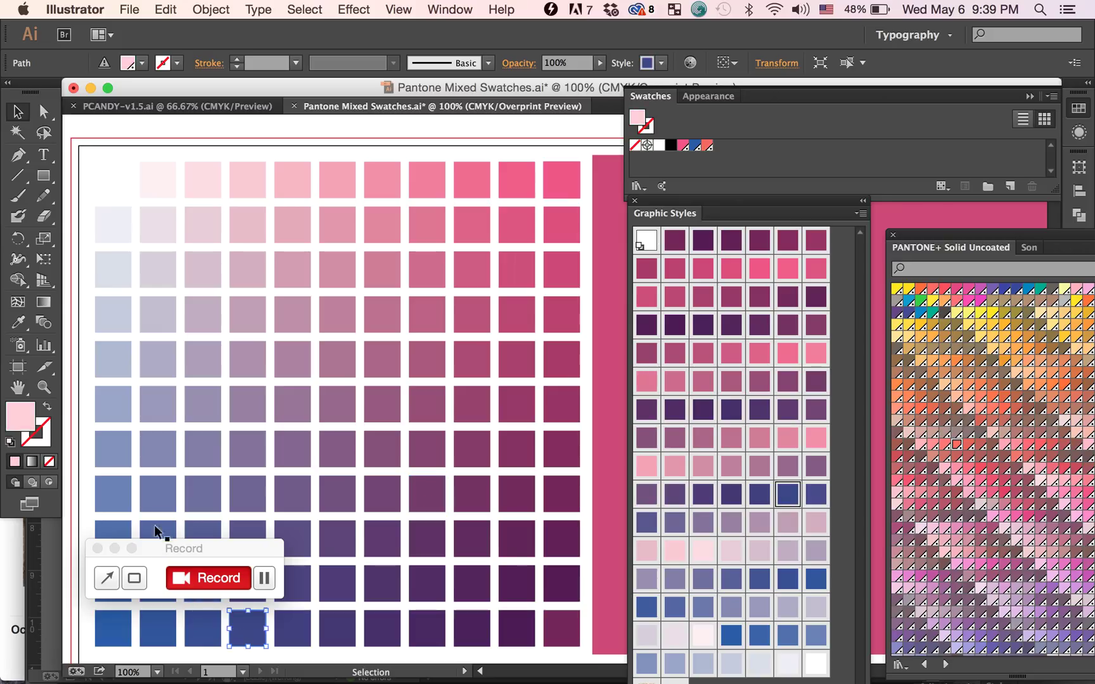
pyautogui.click(154, 493)
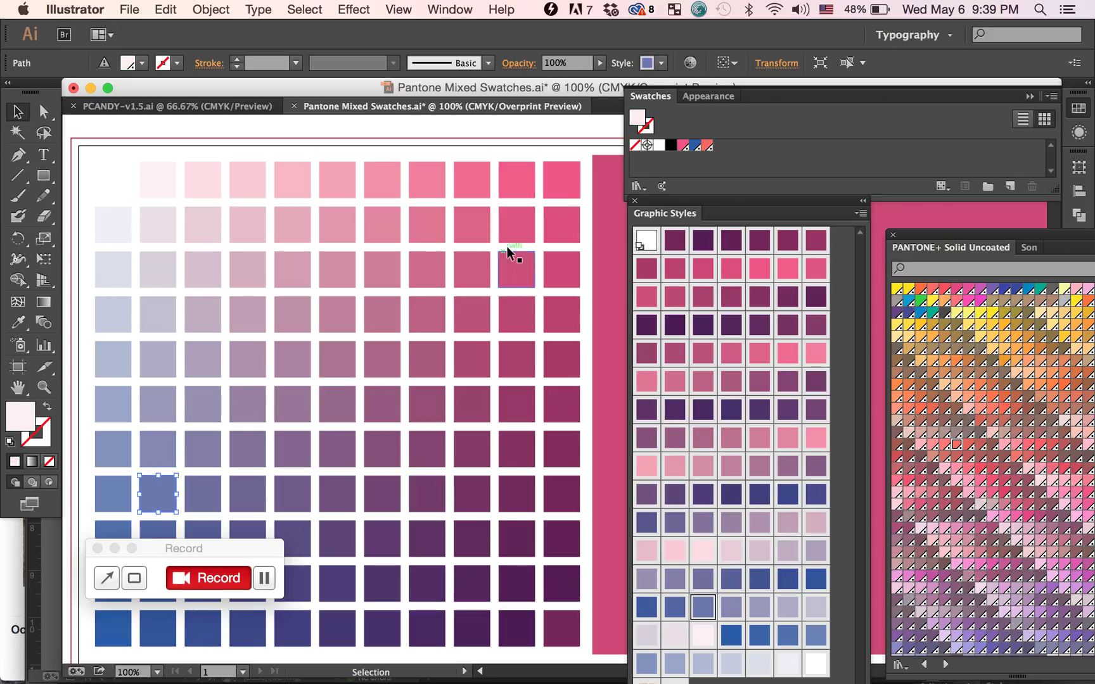
pyautogui.click(572, 147)
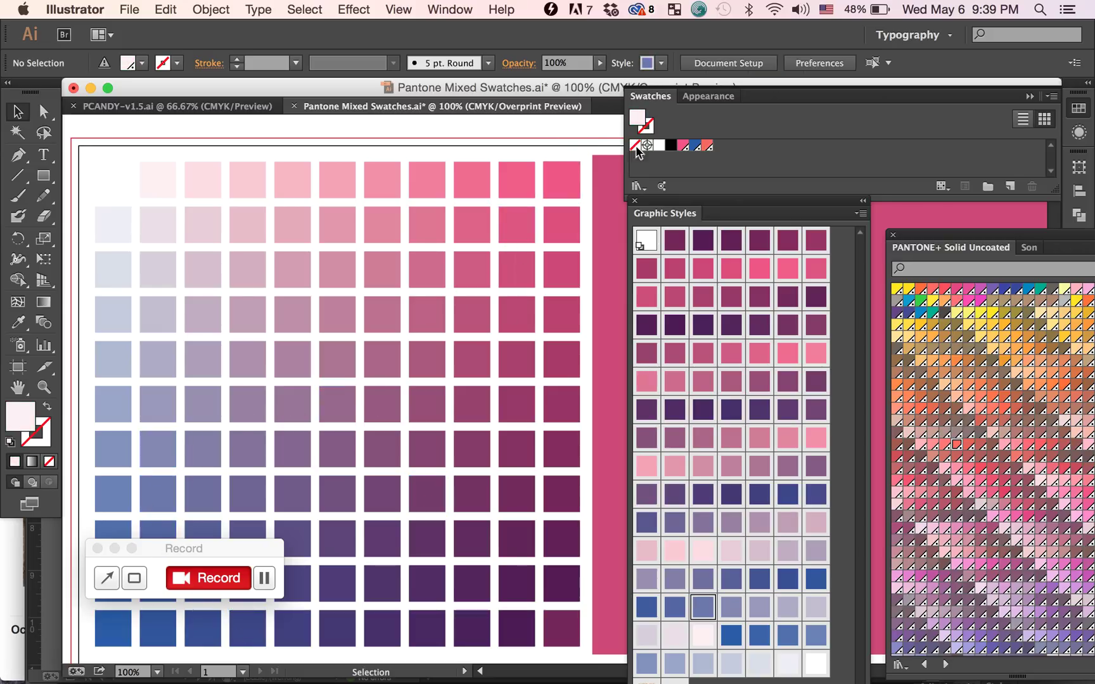
# Merge the pink spot swatch into the coral red swatch to recolor every mixed graphic style.
pyautogui.keyDown('super'); pyautogui.click(684, 147); pyautogui.keyUp('super')
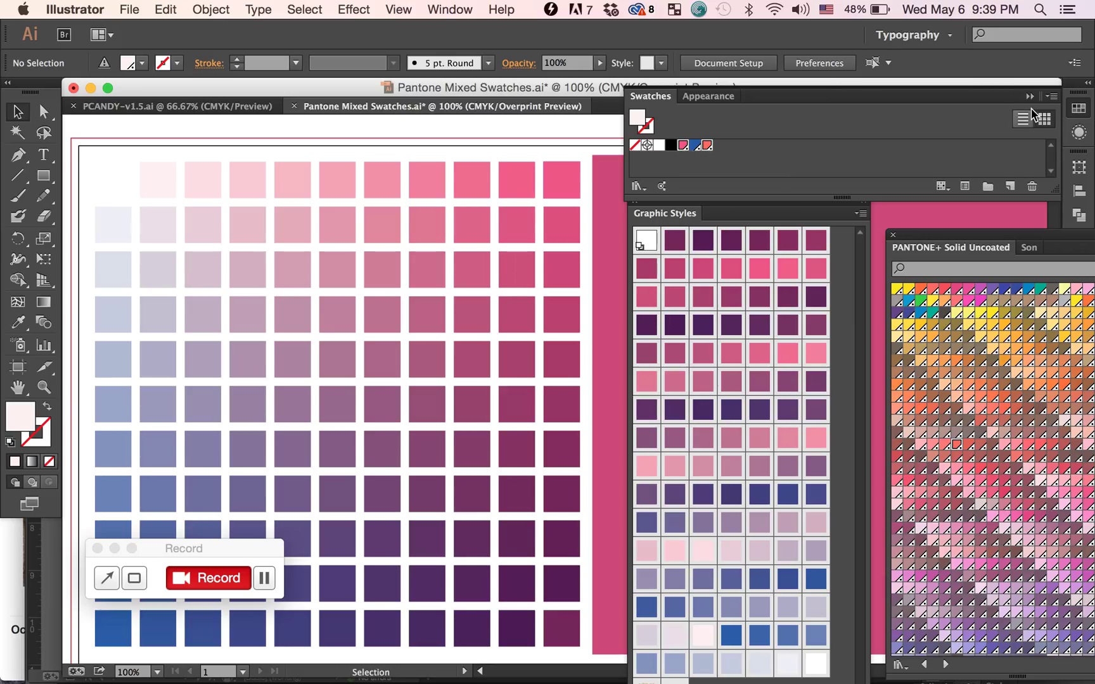
pyautogui.click(1052, 96)
pyautogui.click(1021, 149)
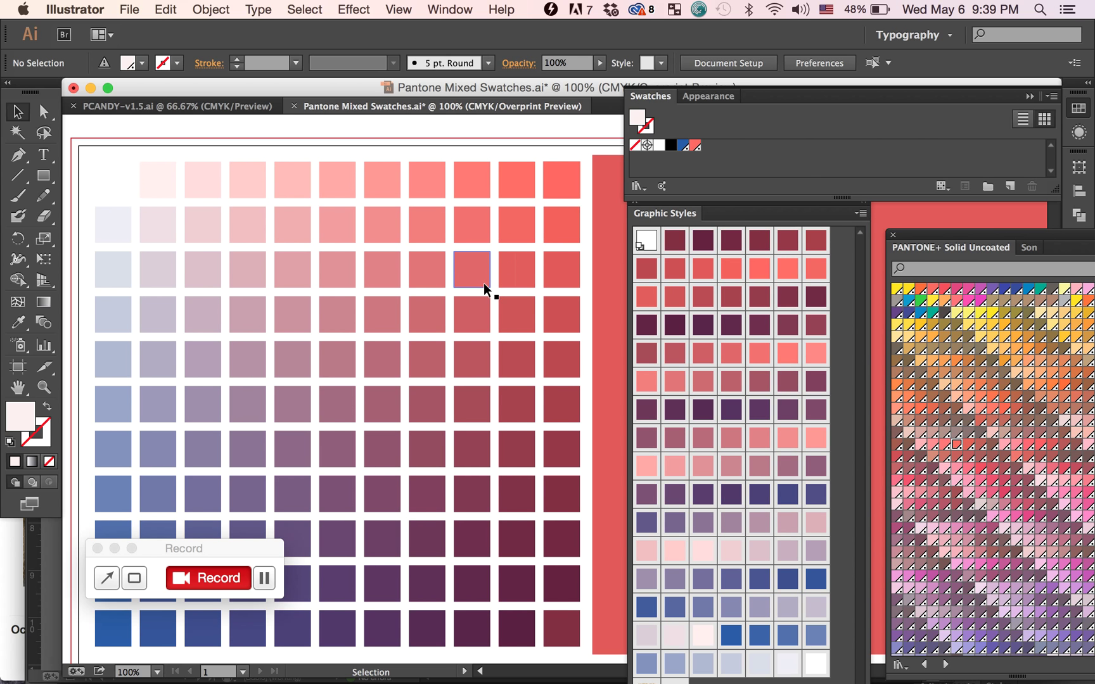
# Delete the large coral rectangle that covers the portrait illustration beside the color grid.
pyautogui.hscroll(4, 483, 283)
pyautogui.scroll(-1, 483, 282)
pyautogui.hscroll(8, 466, 381)
pyautogui.scroll(1, 466, 381)
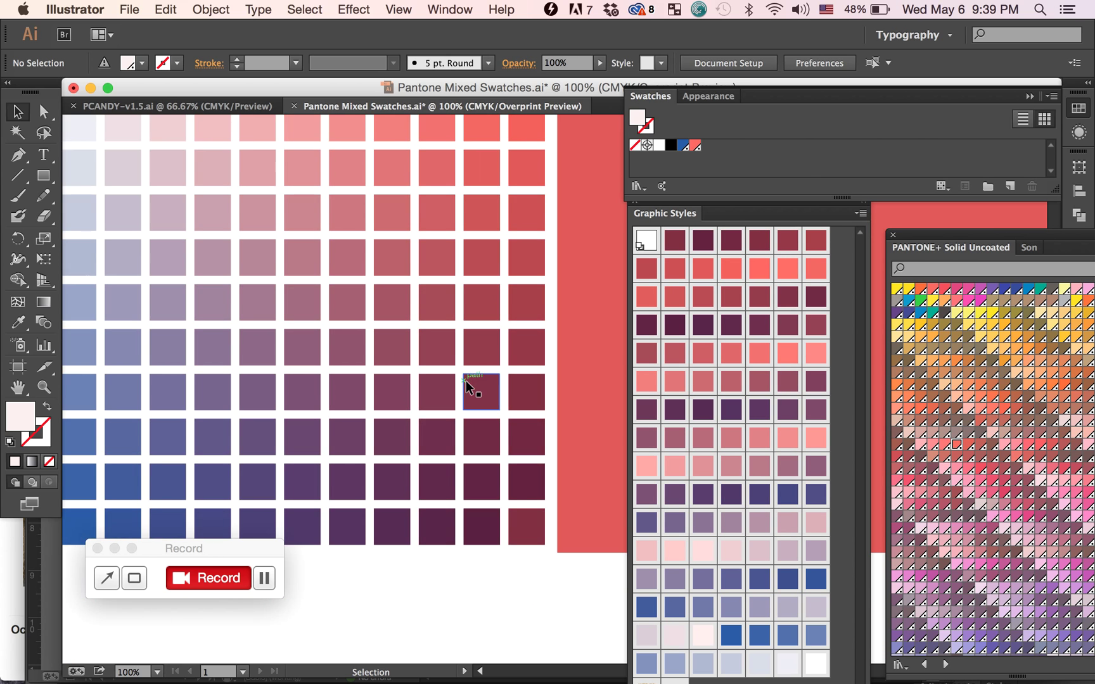
pyautogui.click(466, 381)
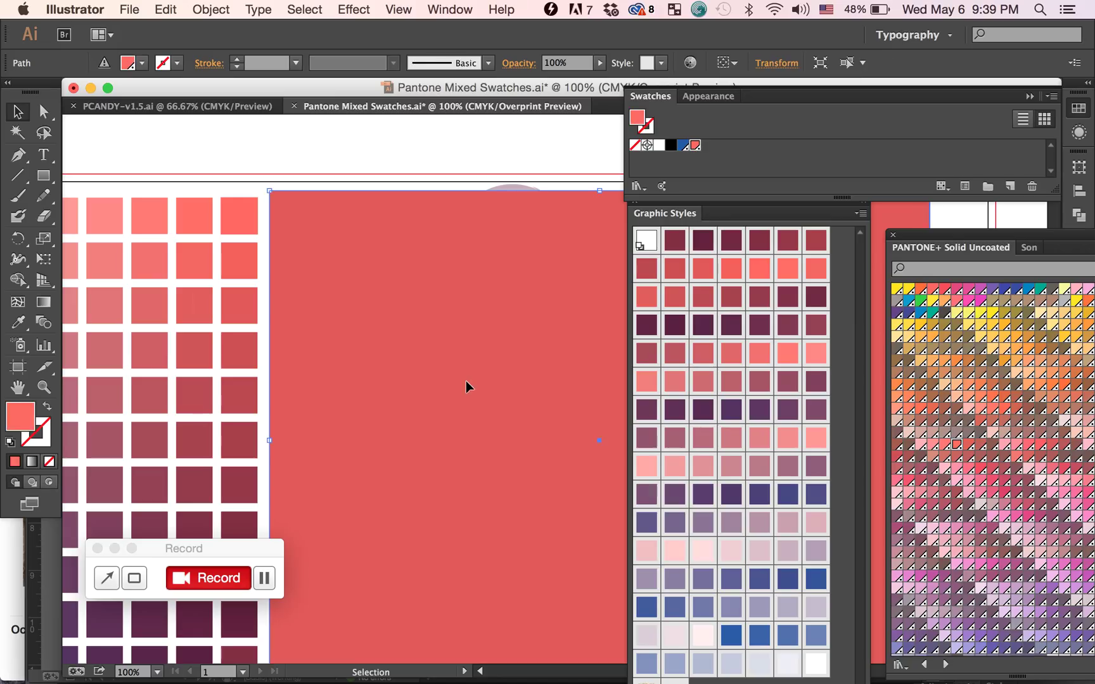
pyautogui.hscroll(4, 465, 381)
pyautogui.scroll(1, 466, 381)
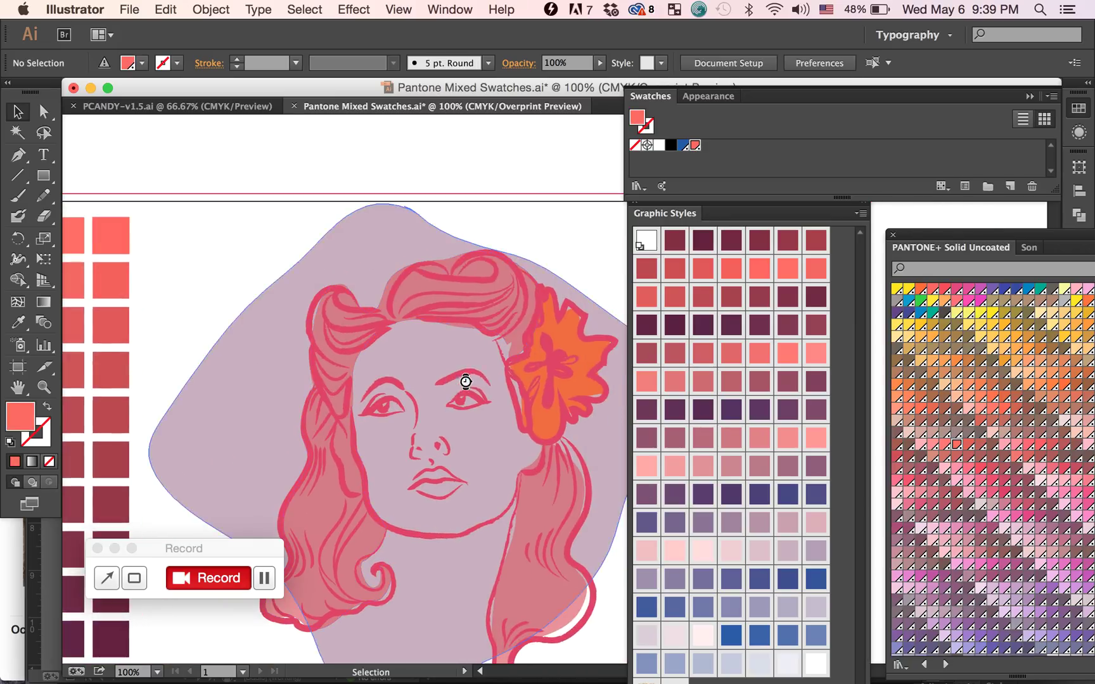
# Try several light coral graphic styles on the background shape behind the portrait, ending on a salmon tone.
pyautogui.click(392, 238)
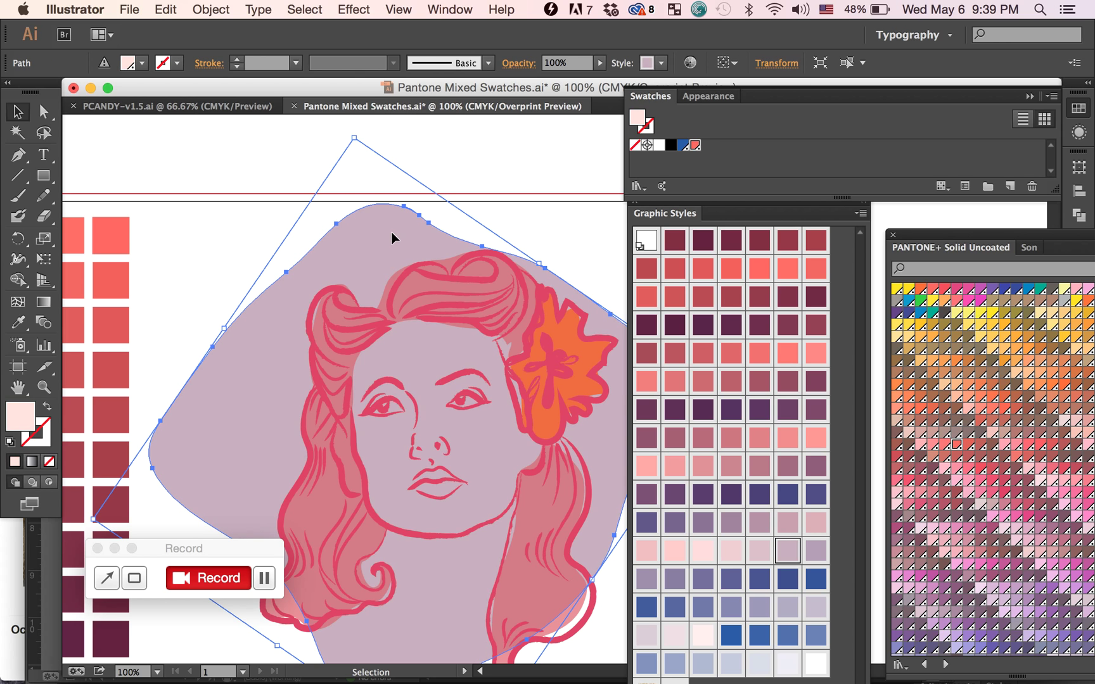
pyautogui.scroll(-3, 390, 253)
pyautogui.hscroll(-2, 390, 254)
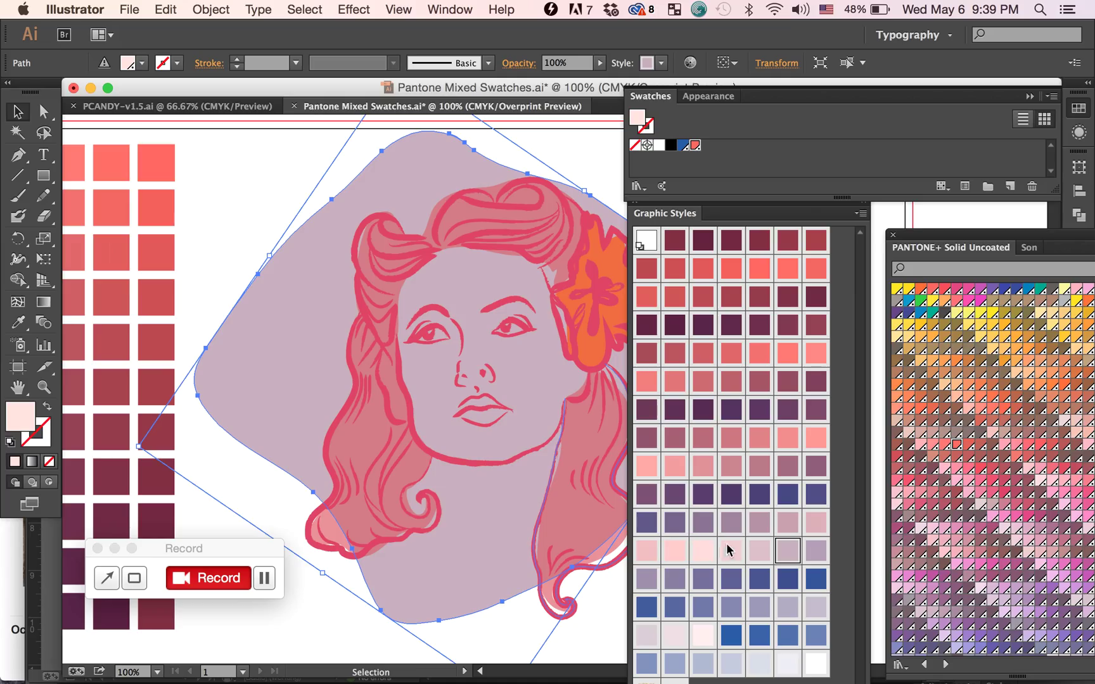
pyautogui.click(816, 447)
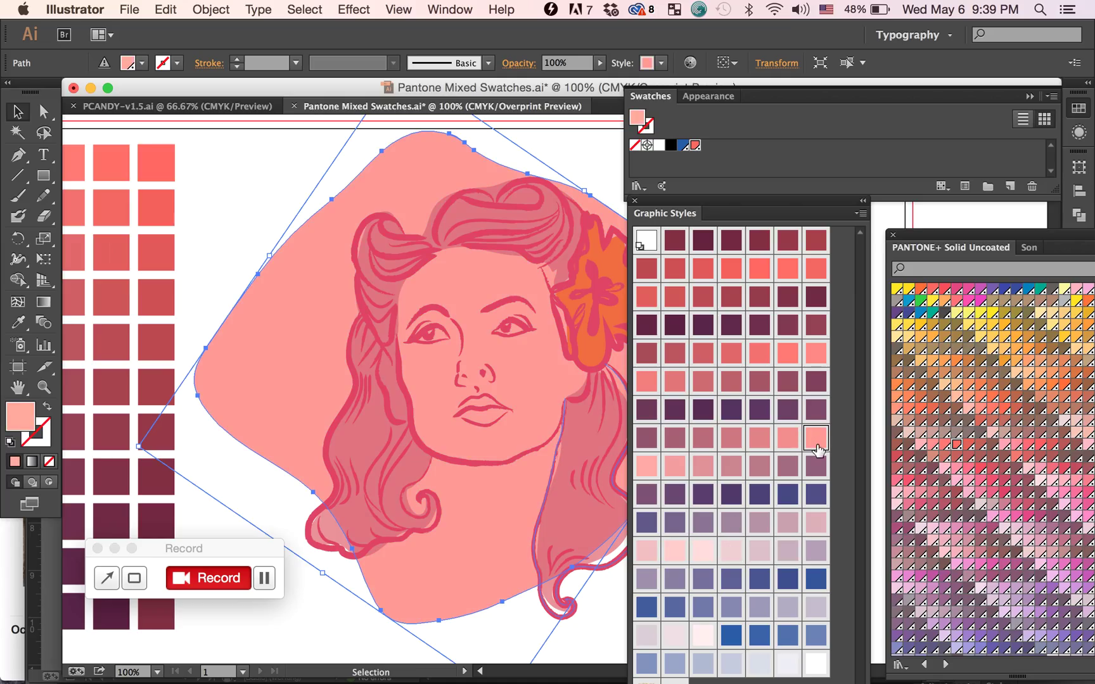
pyautogui.click(665, 470)
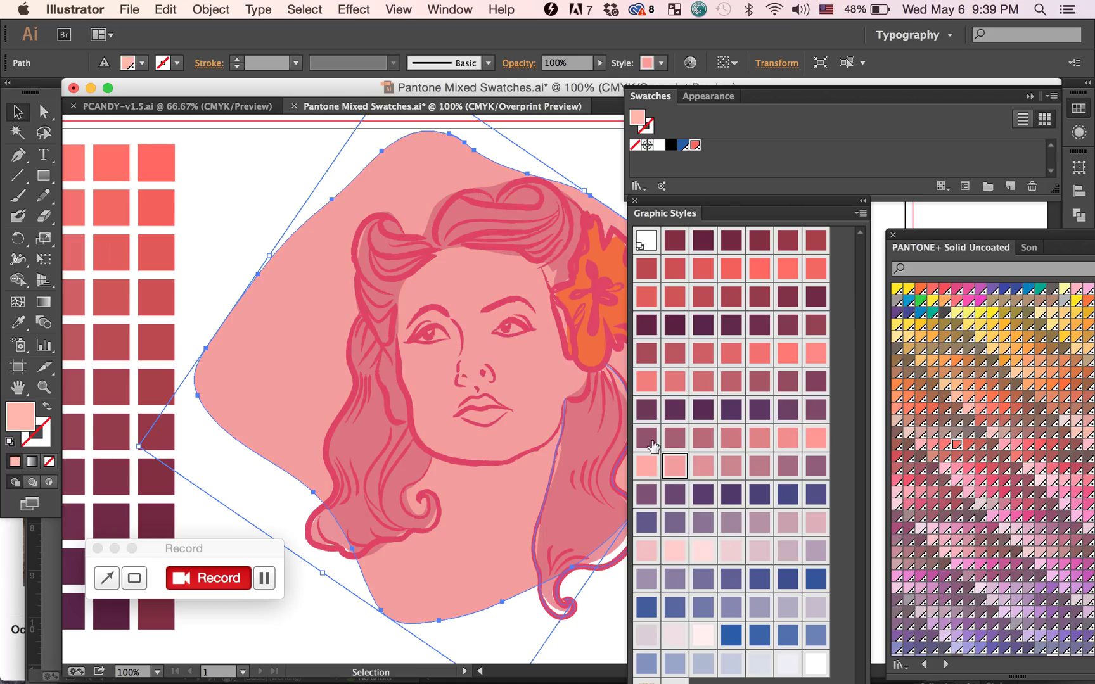
pyautogui.click(814, 359)
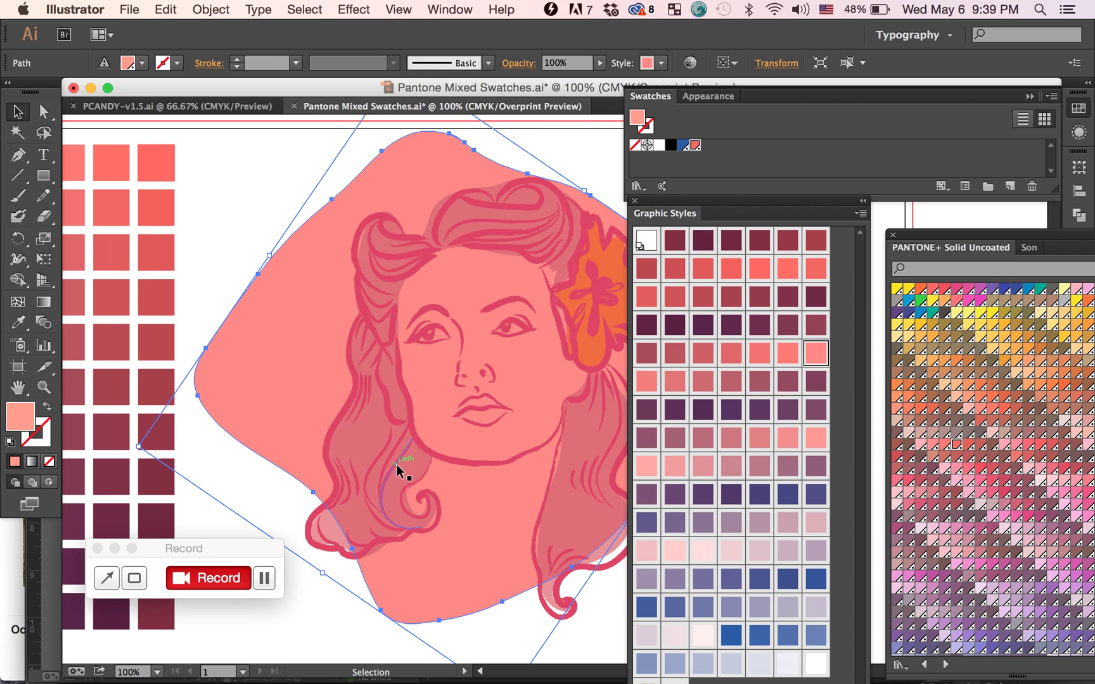
# Select both hair shapes of the portrait, try different mixed graphic styles on them, and settle on a muted red.
pyautogui.hscroll(5, 399, 469)
pyautogui.scroll(1, 399, 469)
pyautogui.click(461, 451)
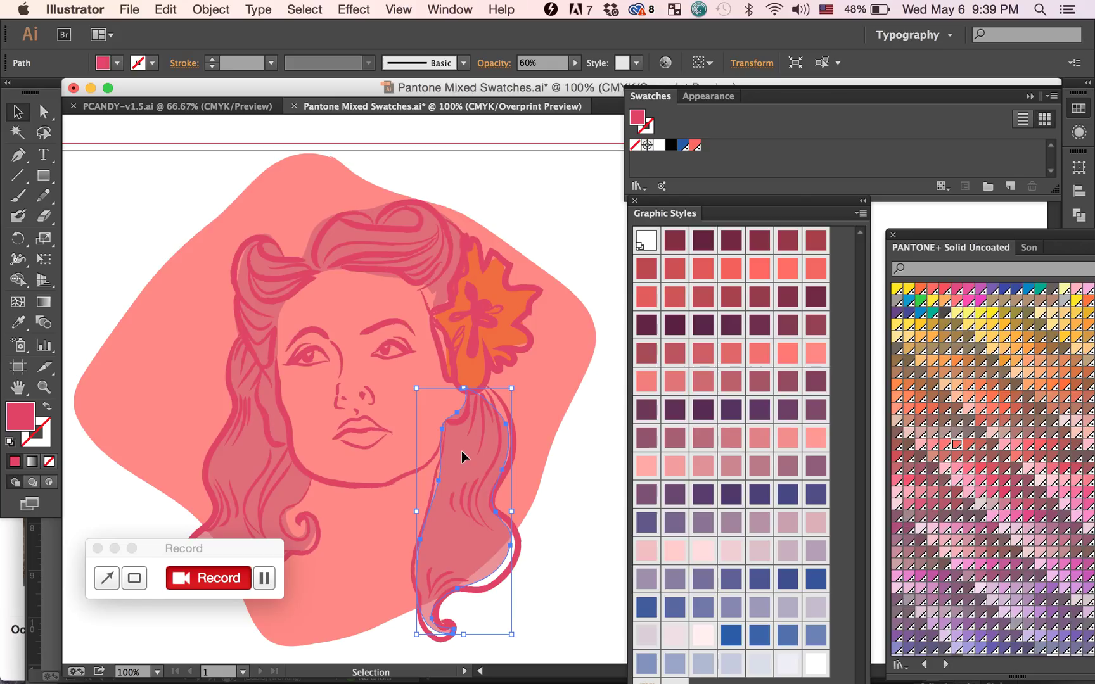
pyautogui.keyDown('shift'); pyautogui.click(344, 237); pyautogui.keyUp('shift')
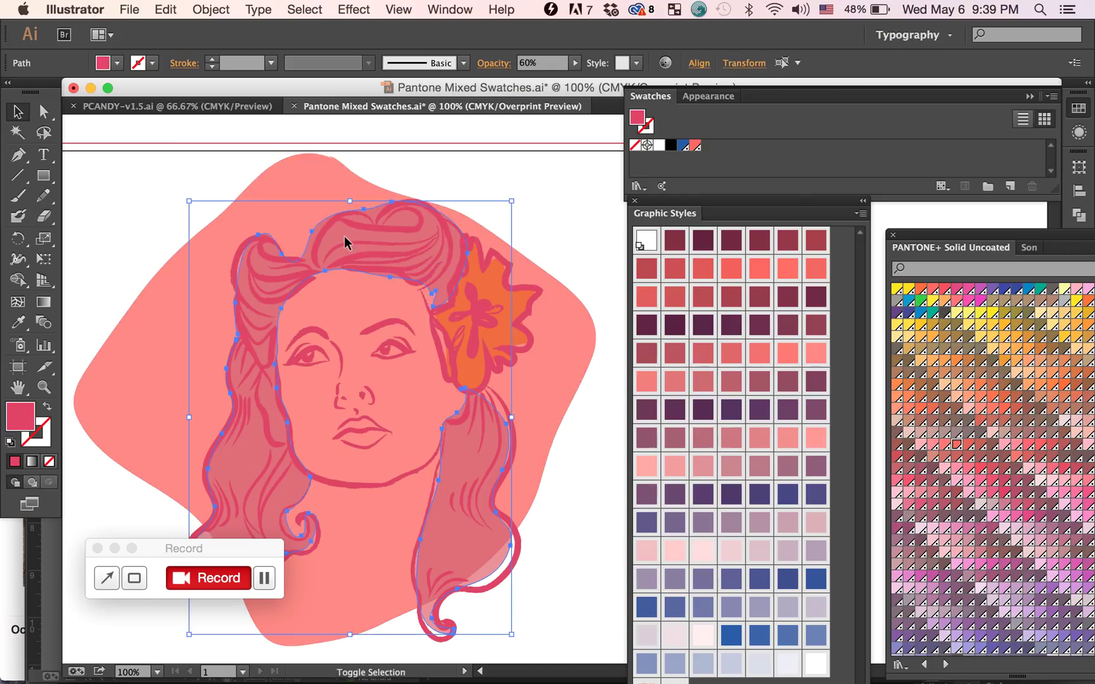
pyautogui.click(759, 325)
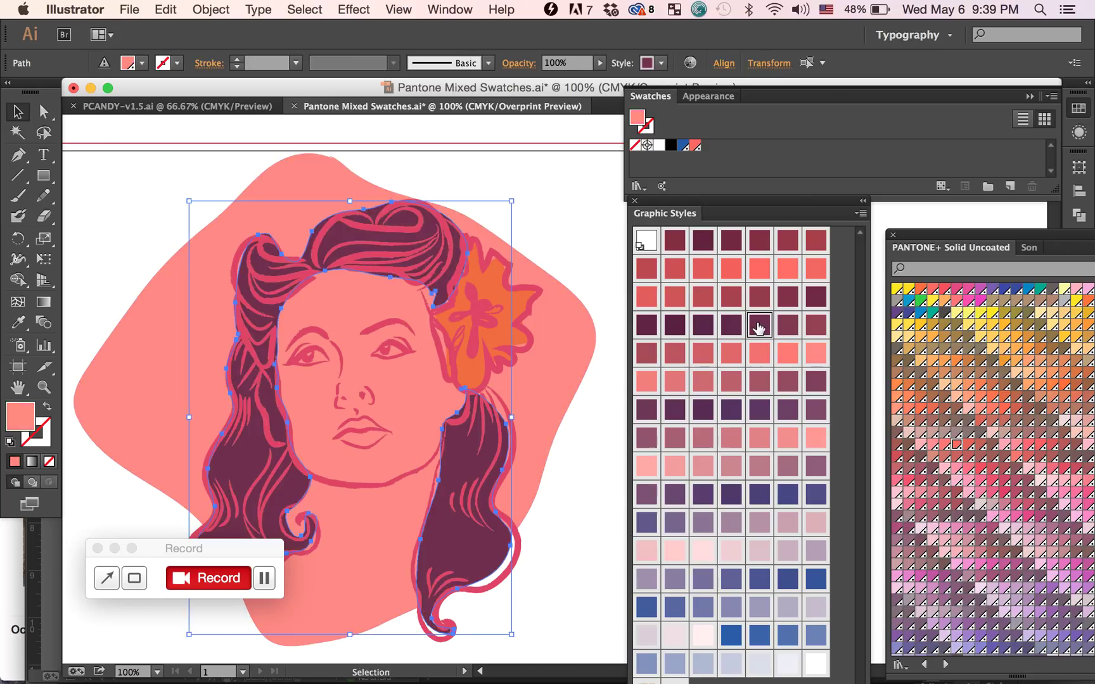
pyautogui.click(760, 269)
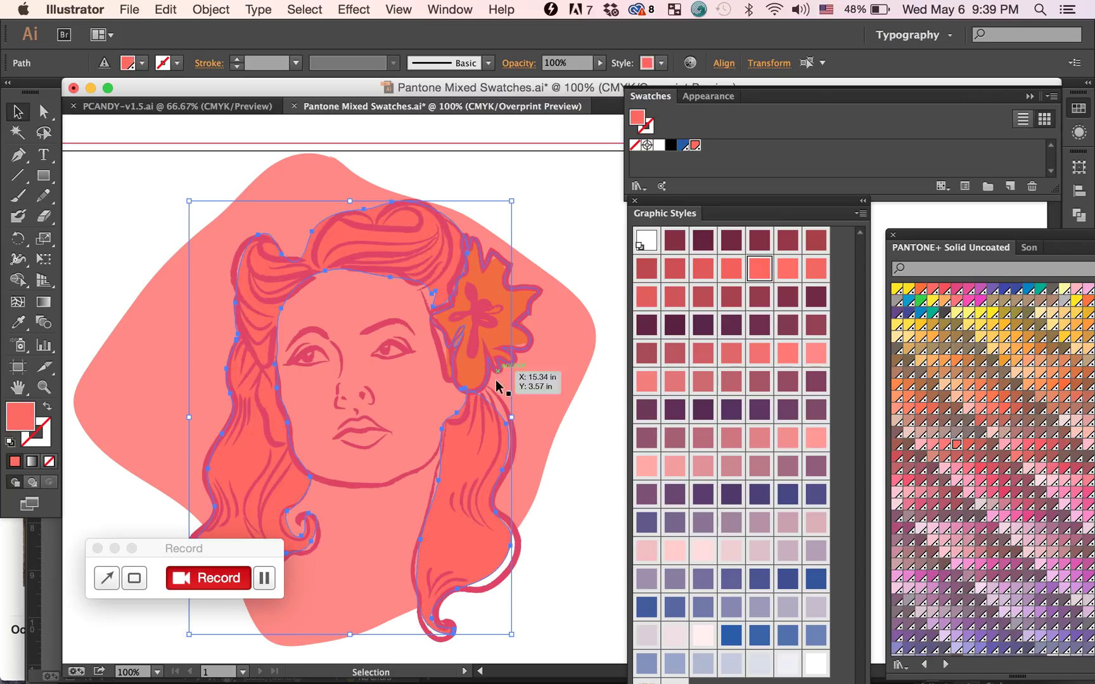
pyautogui.click(675, 268)
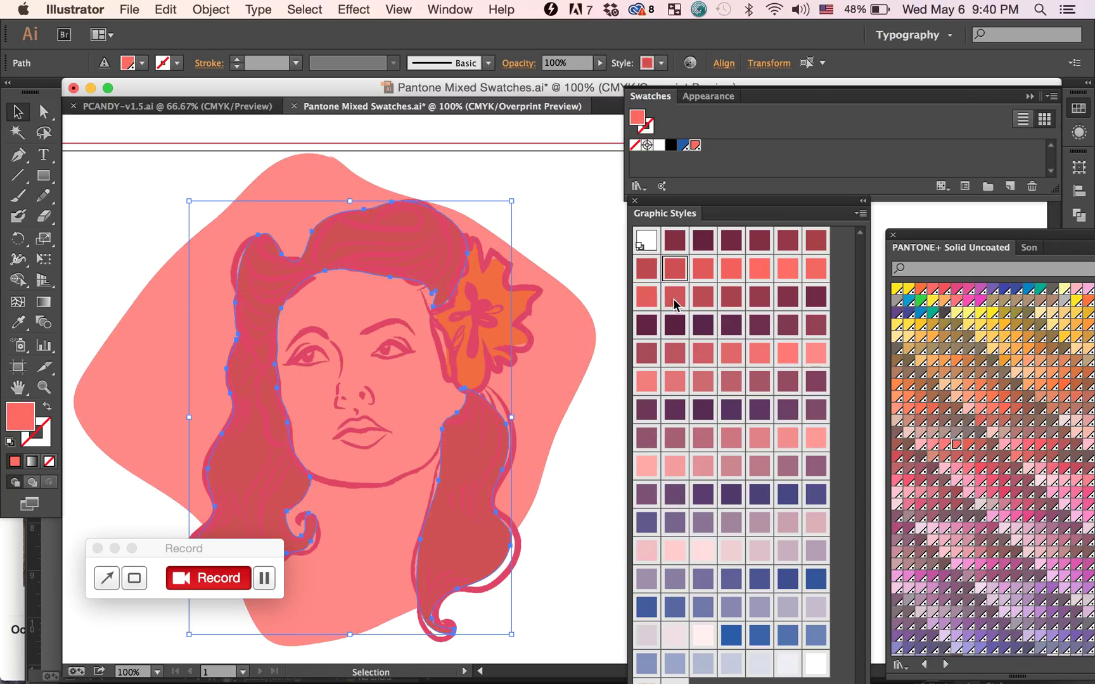
pyautogui.click(675, 304)
# Apply a very pale pink graphic style to the background shape behind the portrait and deselect it.
pyautogui.click(558, 317)
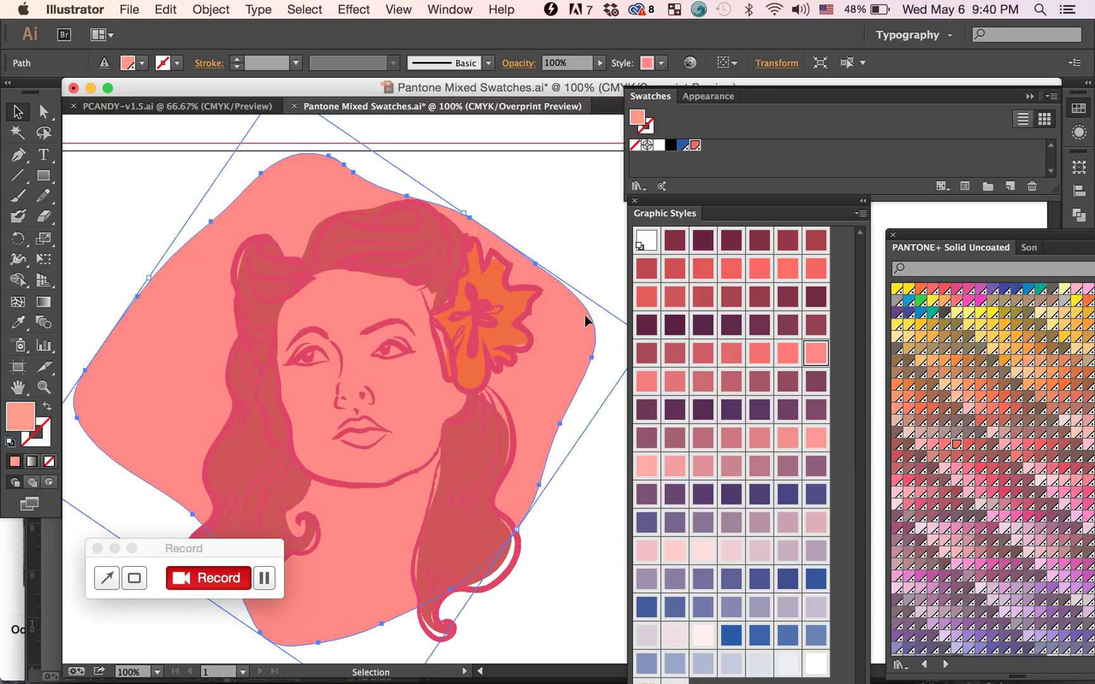
pyautogui.hscroll(-5, 583, 273)
pyautogui.scroll(-2, 583, 272)
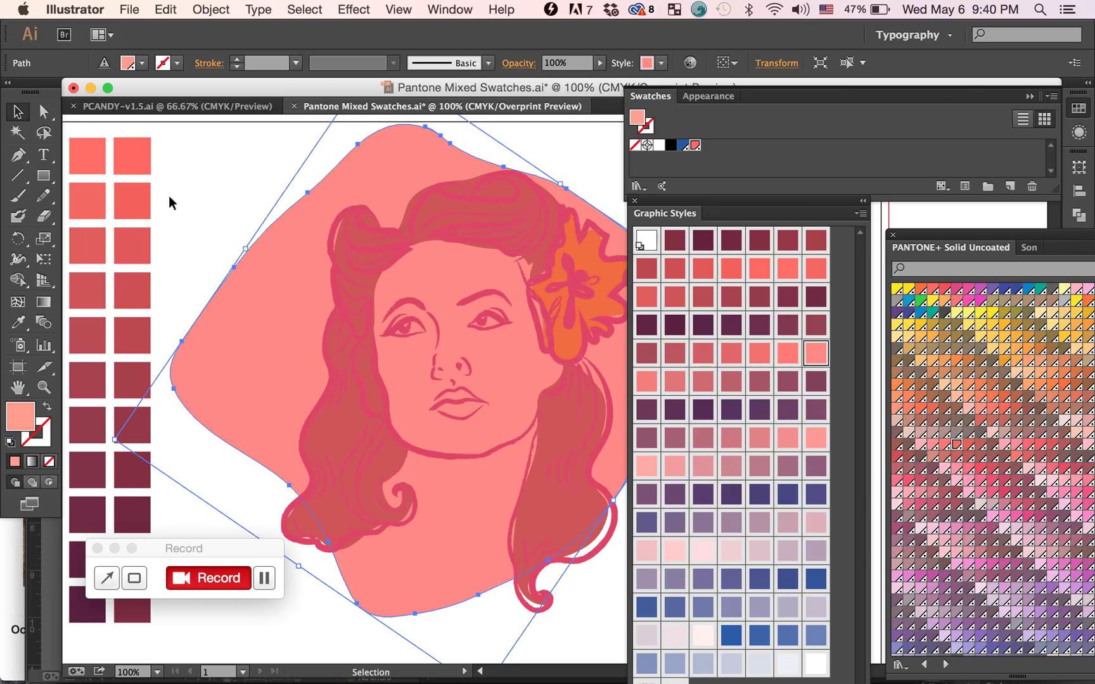
pyautogui.click(205, 180)
pyautogui.hscroll(-5, 192, 391)
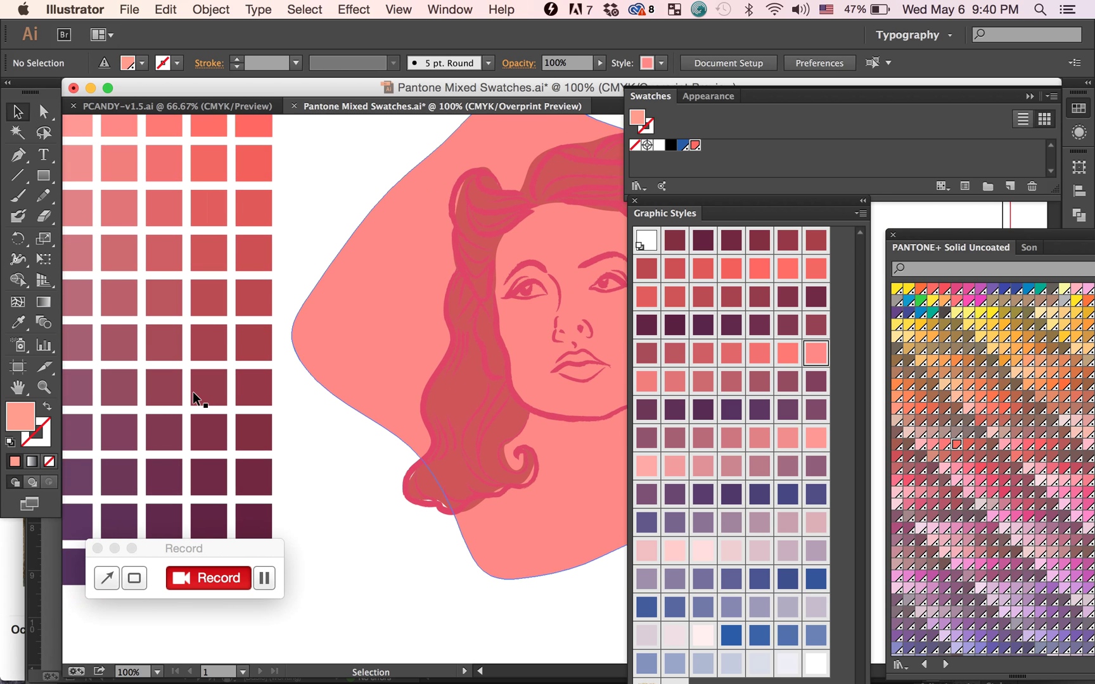
pyautogui.click(411, 356)
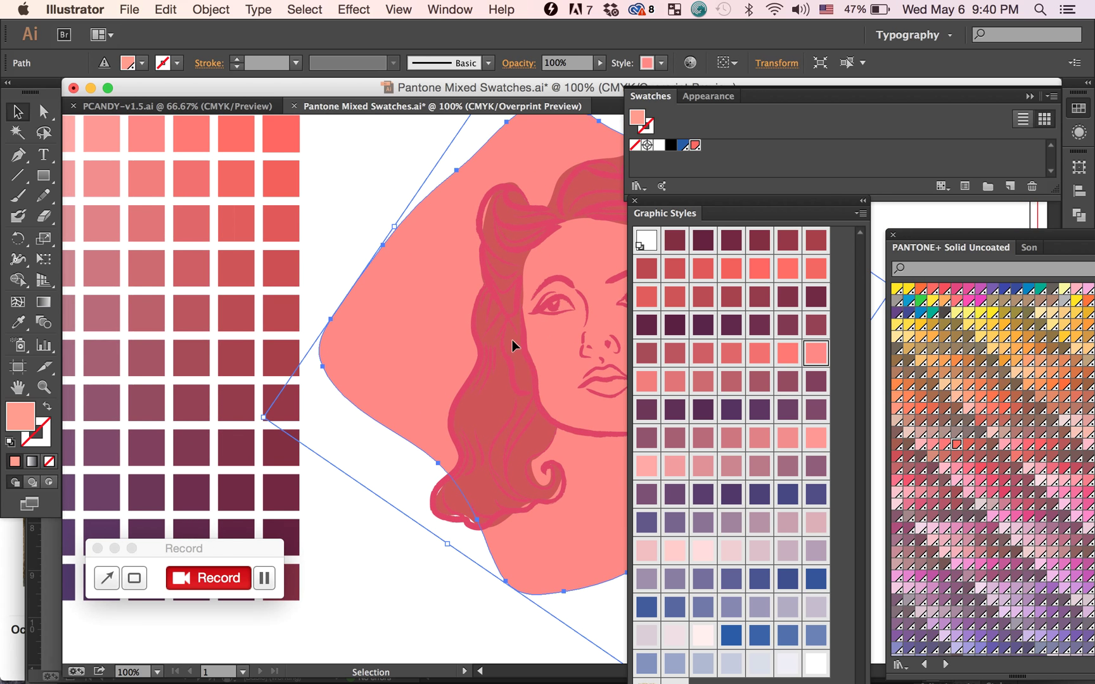
pyautogui.hscroll(5, 430, 374)
pyautogui.scroll(-2, 428, 372)
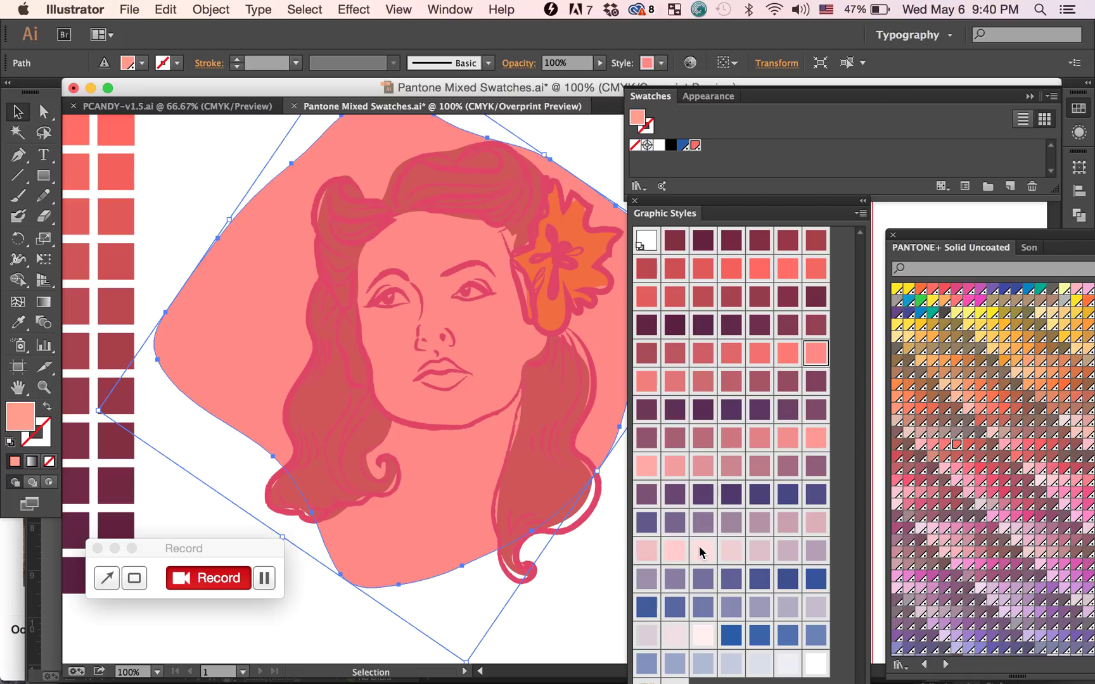
pyautogui.click(703, 550)
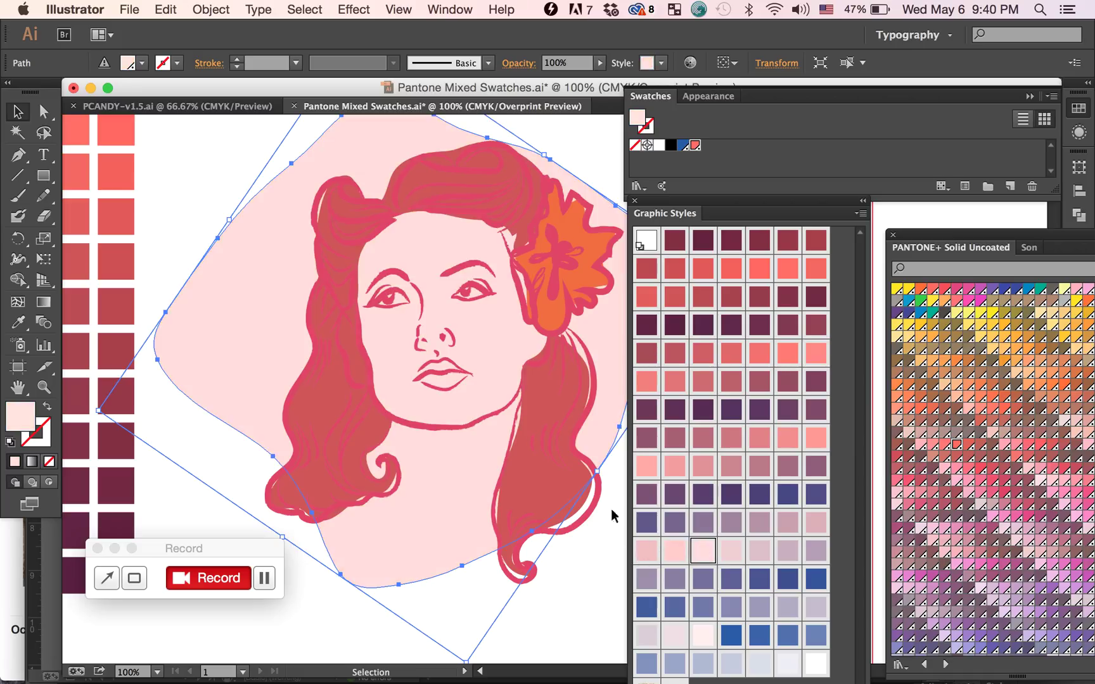
pyautogui.click(179, 190)
# Recolor the flower in the woman's hair with a medium blue graphic style, after trying a muted purple one.
pyautogui.press('super+minus')
pyautogui.press('super+minus')
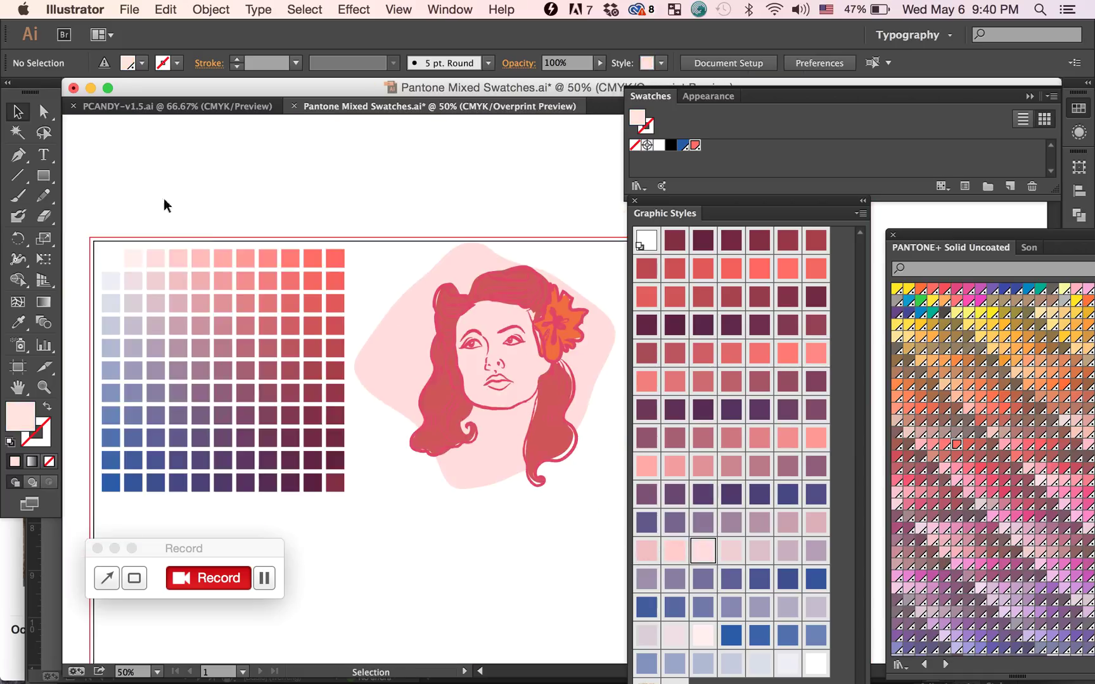
pyautogui.hscroll(-3, 229, 495)
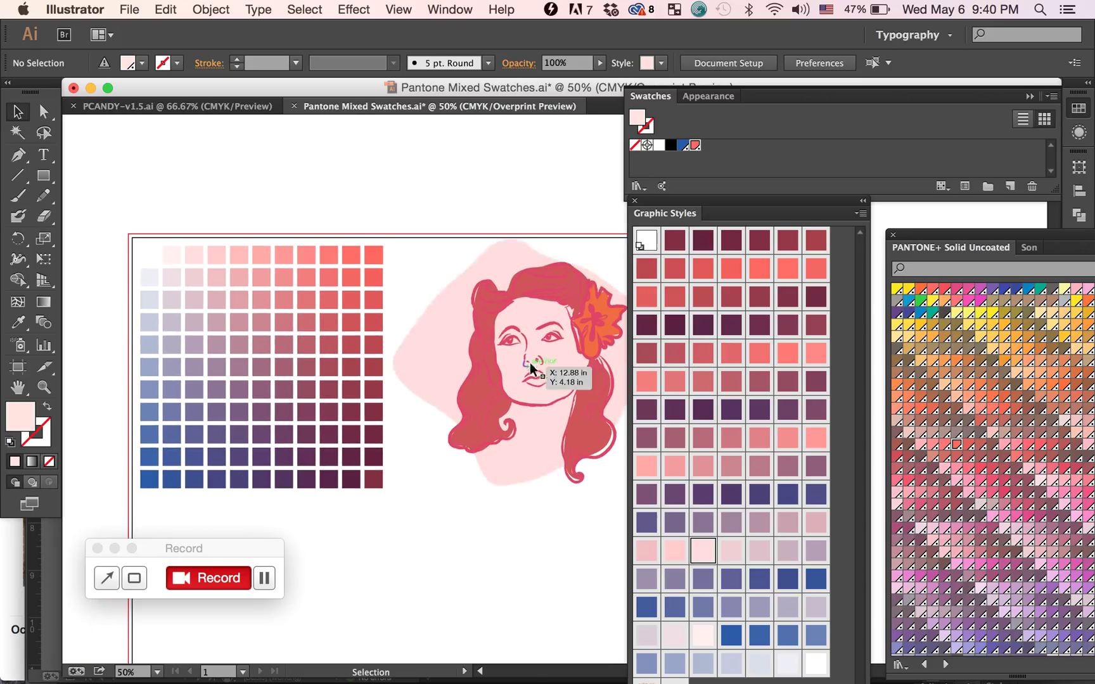
pyautogui.click(609, 331)
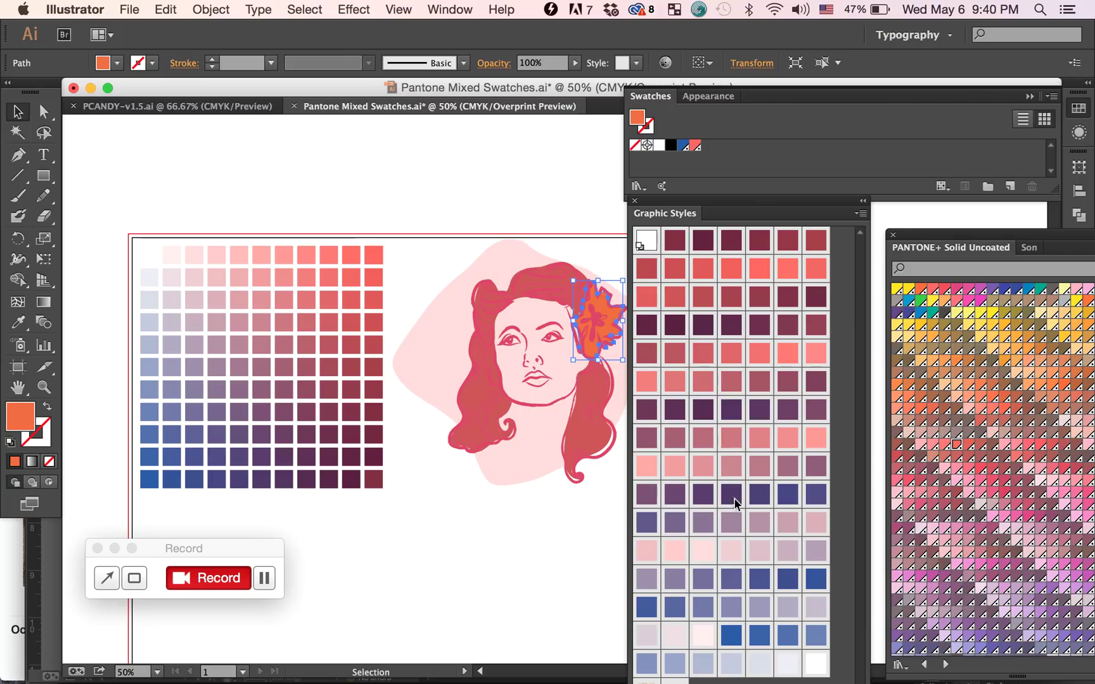
pyautogui.click(700, 523)
pyautogui.click(675, 607)
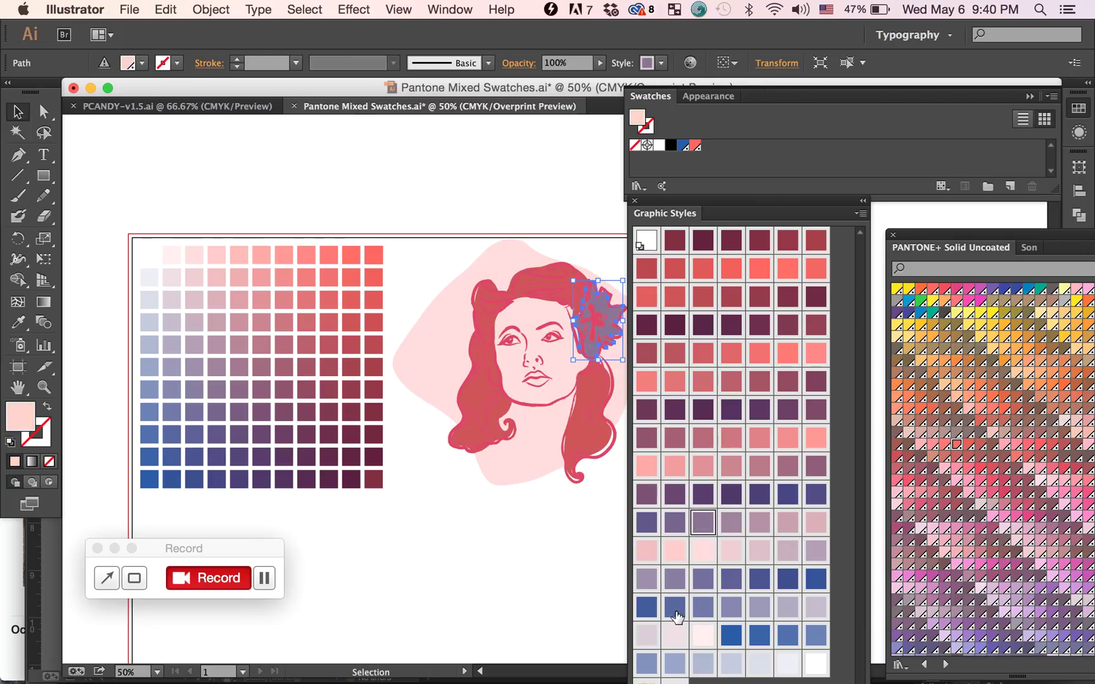
pyautogui.click(545, 567)
pyautogui.scroll(2, 545, 571)
pyautogui.hscroll(-2, 545, 571)
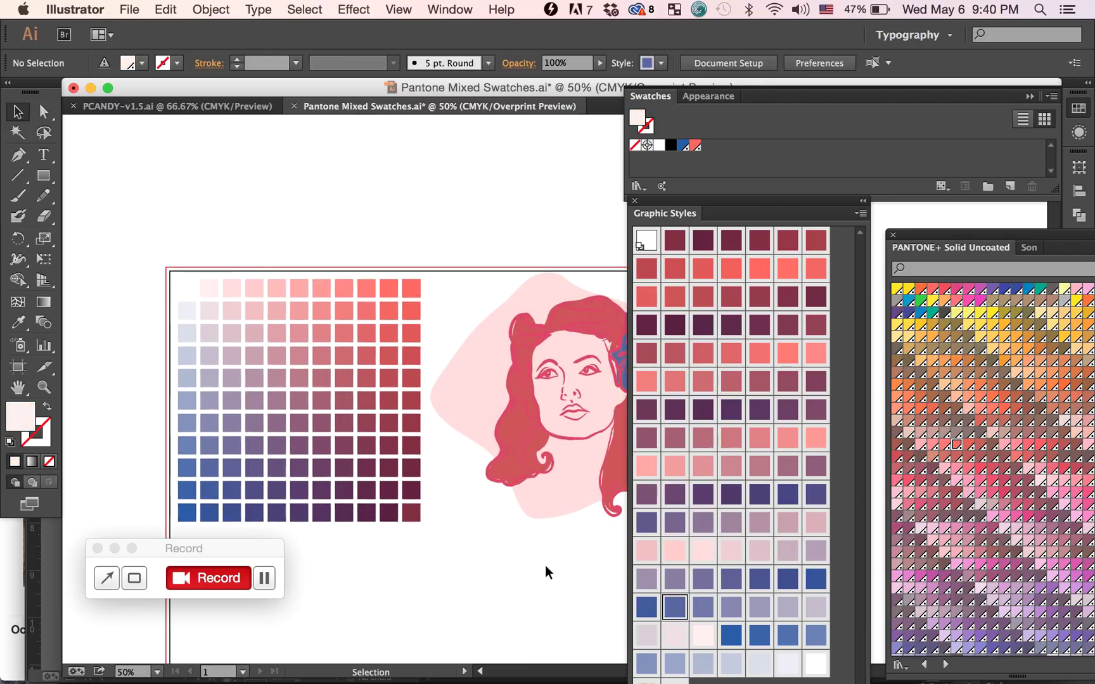
pyautogui.scroll(2, 545, 566)
pyautogui.hscroll(4, 545, 565)
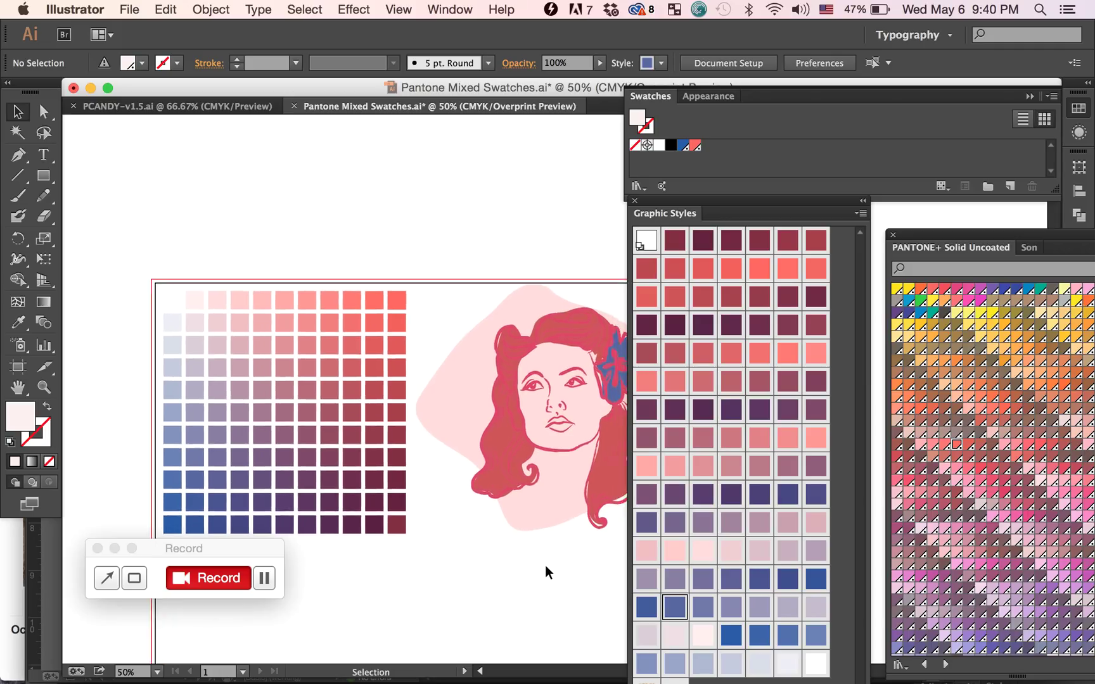